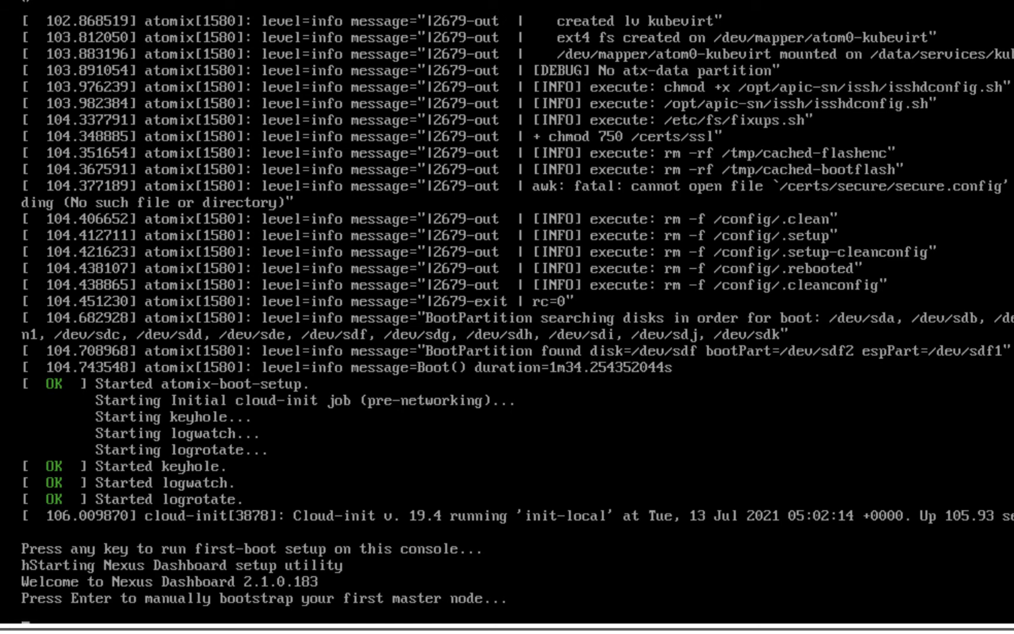
- Start the manual bootstrap of the first master node, then enter and confirm the admin password
key("Return")
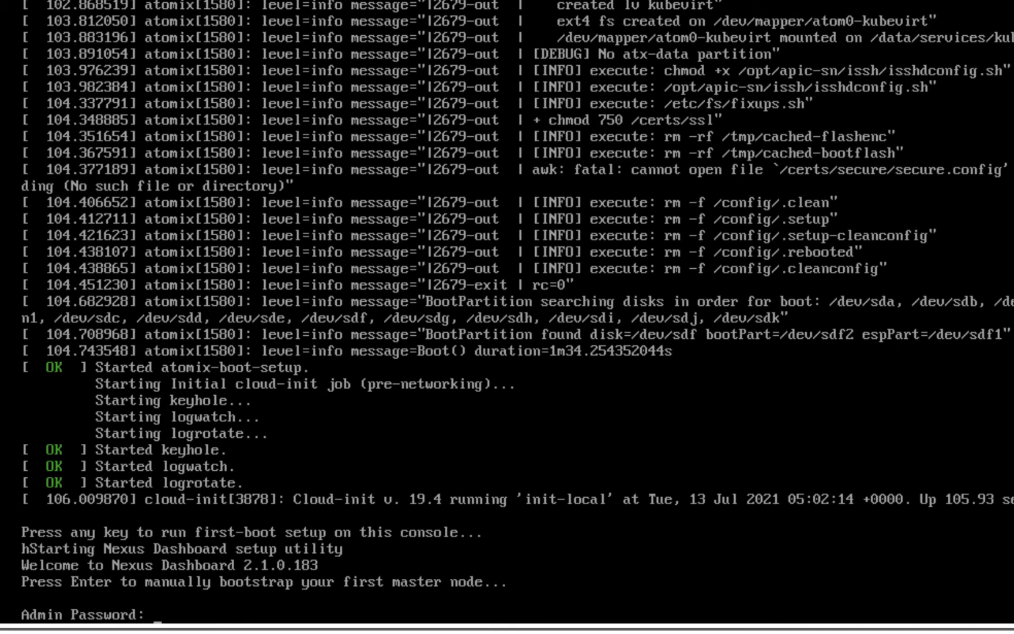
key("Return")
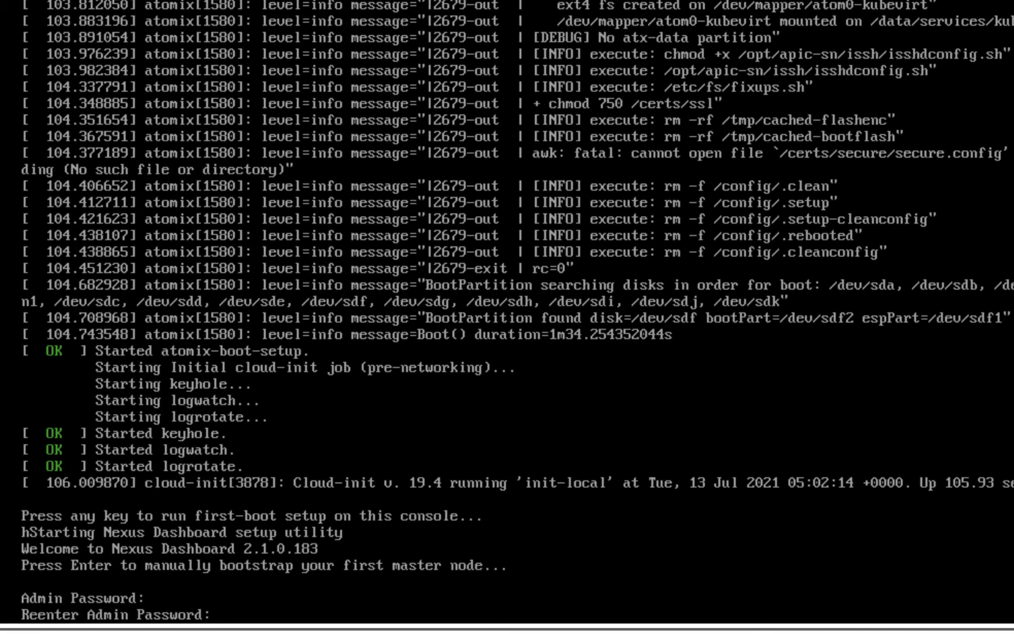
key("Return")
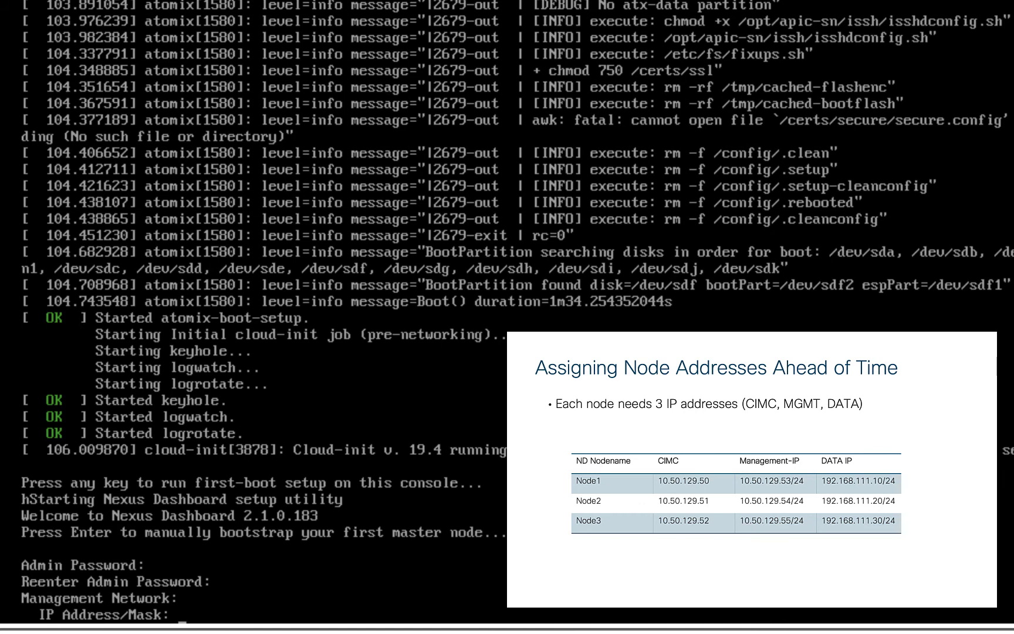
- Set the management network to 10.50.129.53/24 with gateway 10.50.129.254 and accept the reviewed configuration without re-entering it
type("10.50.129.53/24")
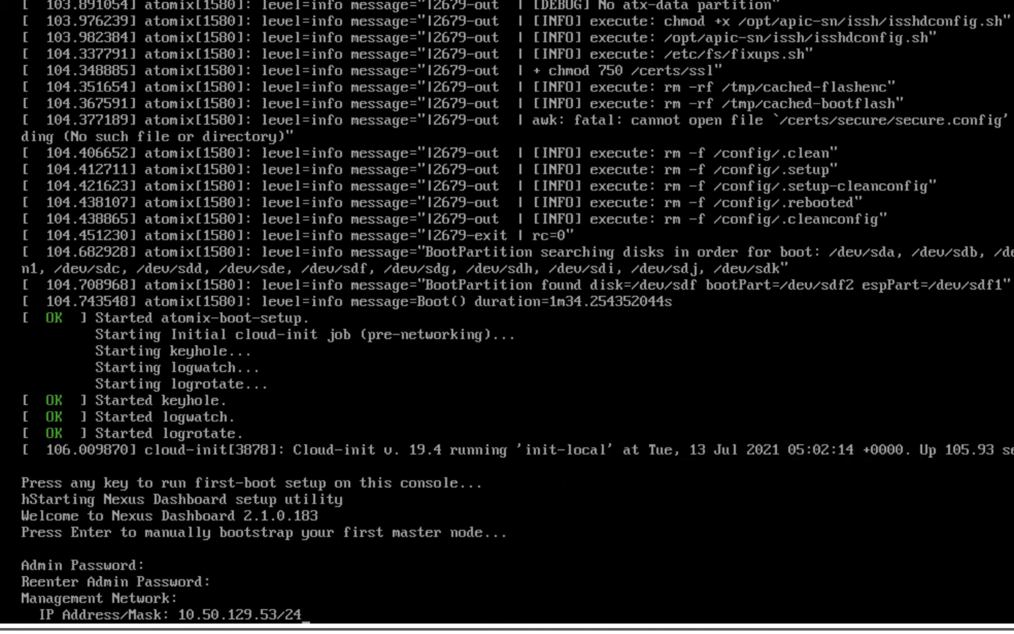
key("Return")
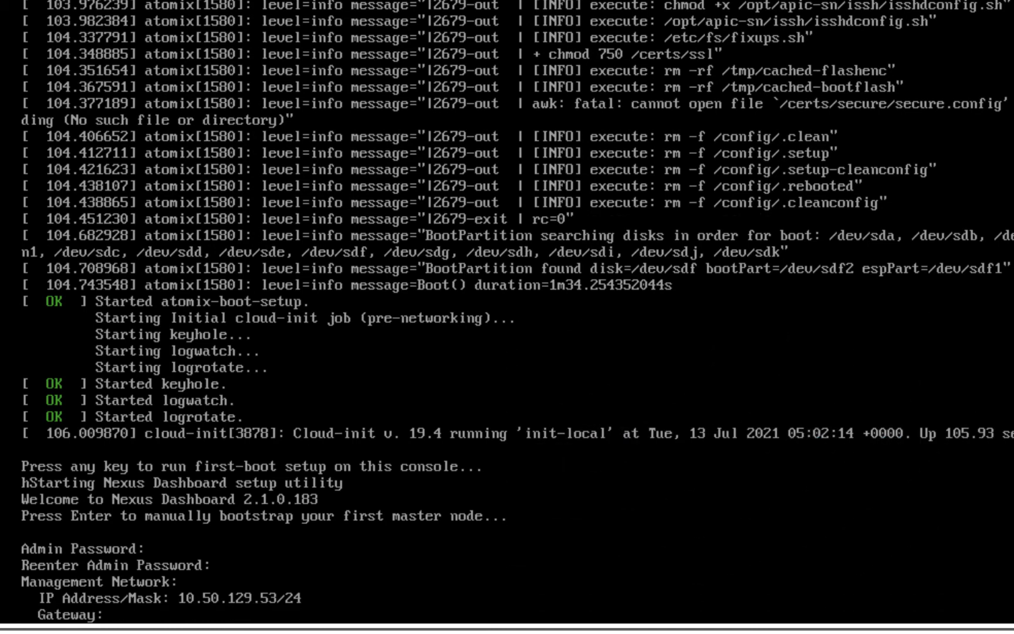
type("10.50.129.254")
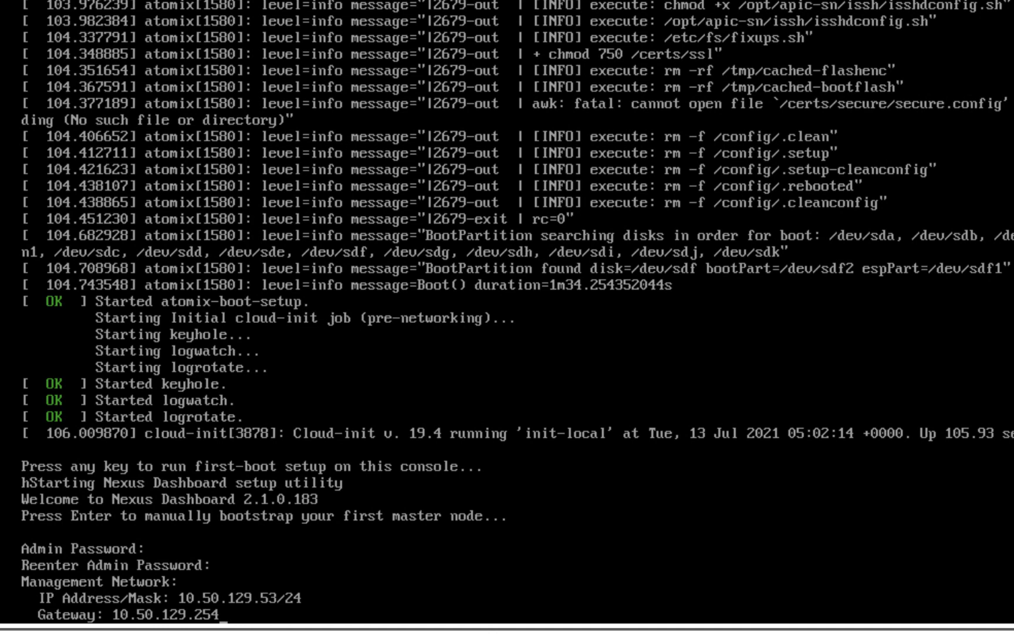
key("Return")
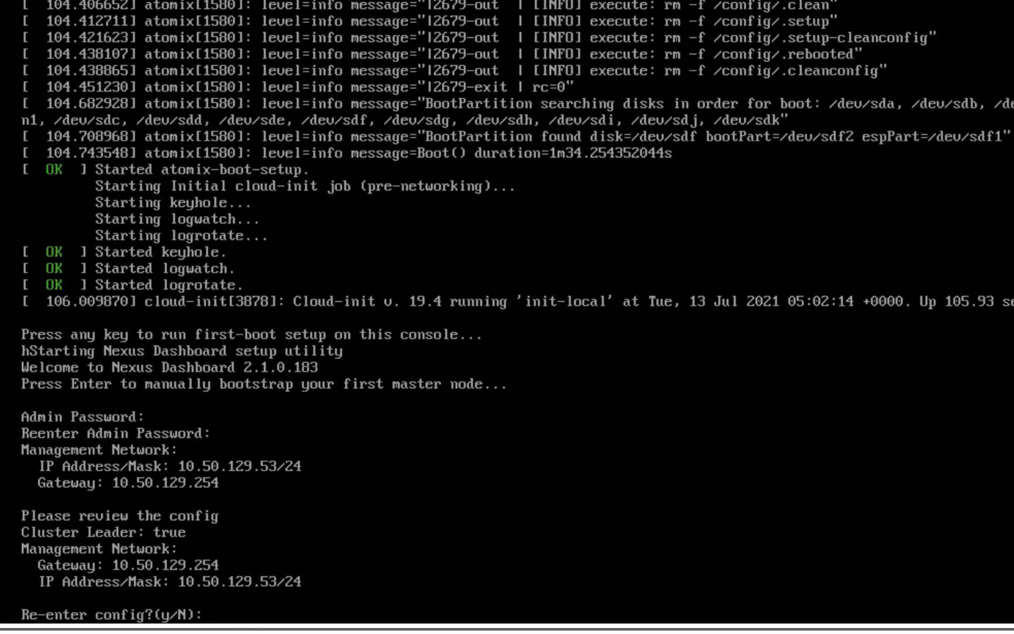
type("N")
key("Return")
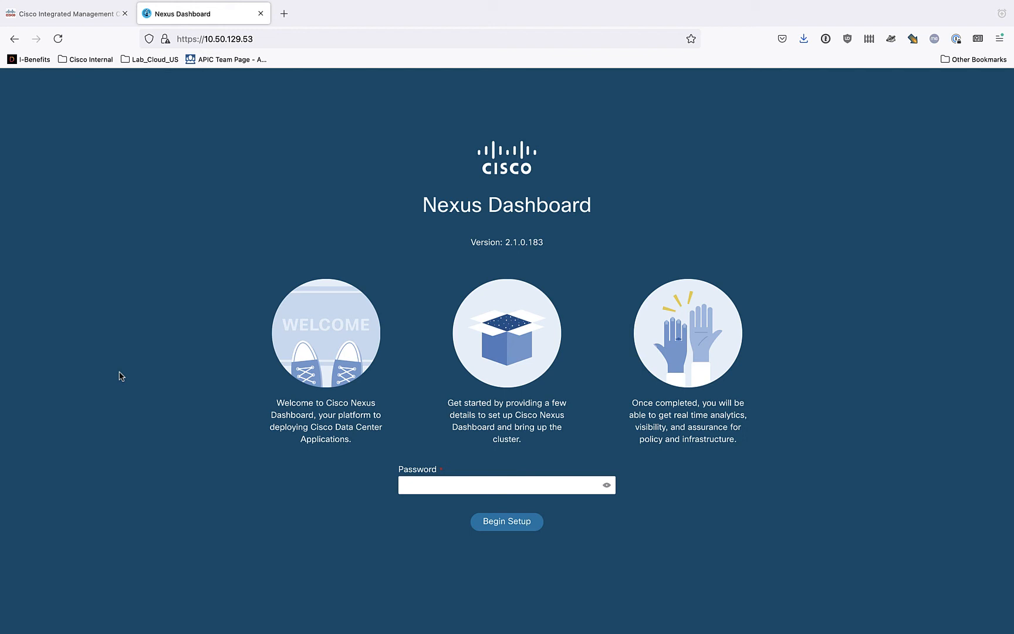
- In the browser, enter the admin password on the Nexus Dashboard page at 10.50.129.53 and begin setup
left_click(425, 485)
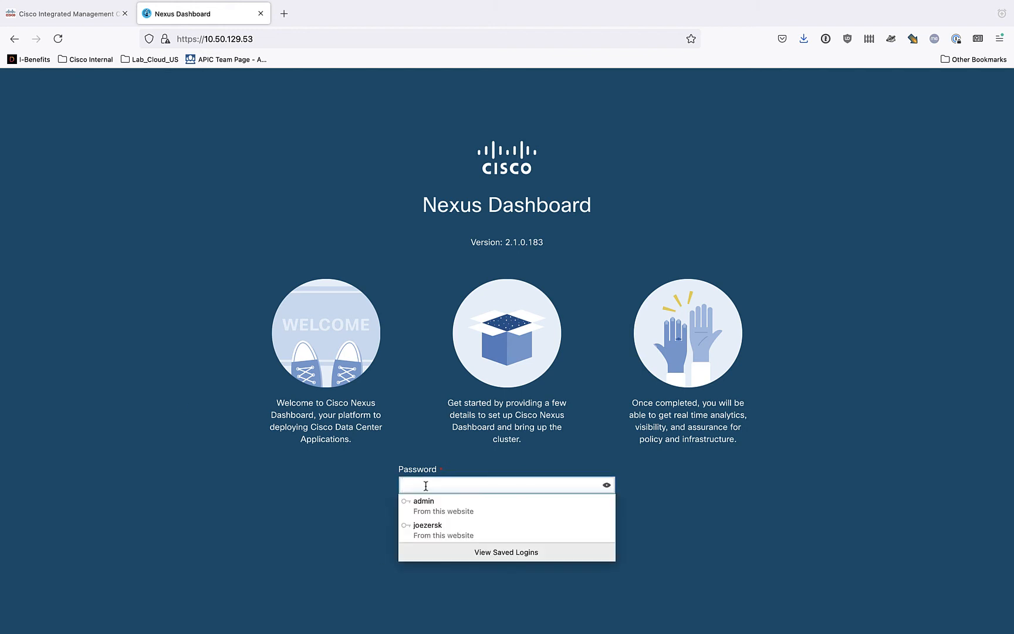
type("•••••••••")
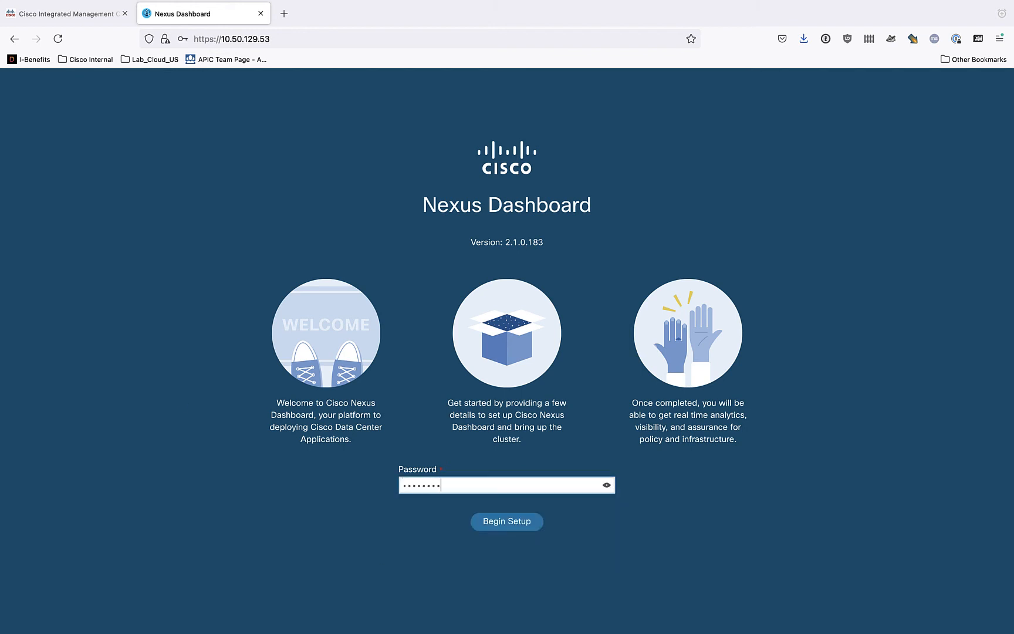
key("Return")
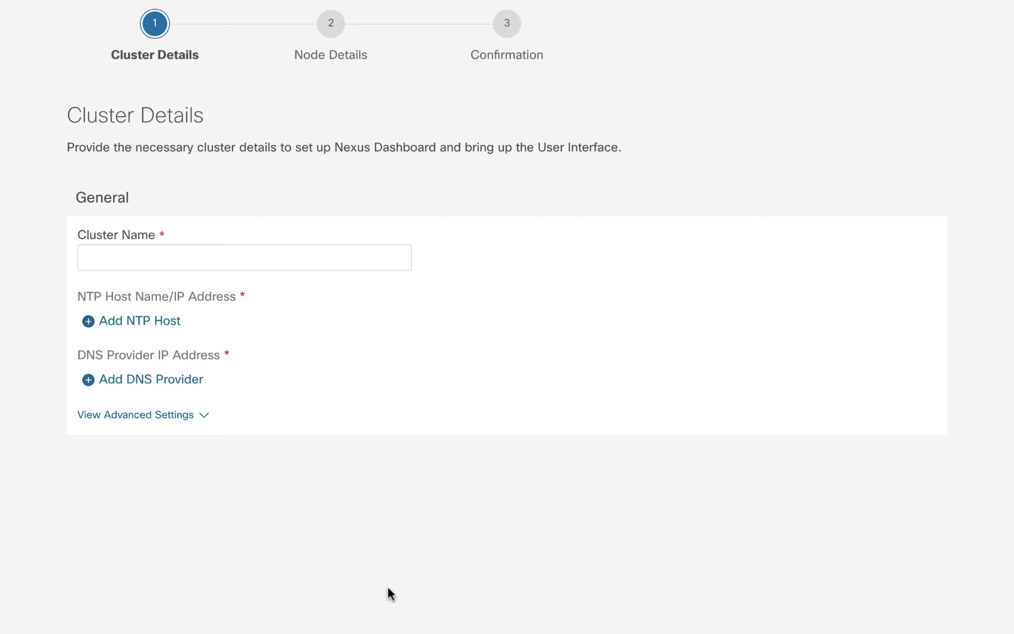
- Name the cluster ND-AMS and add 173.38.201.67 as its NTP host
left_click(112, 261)
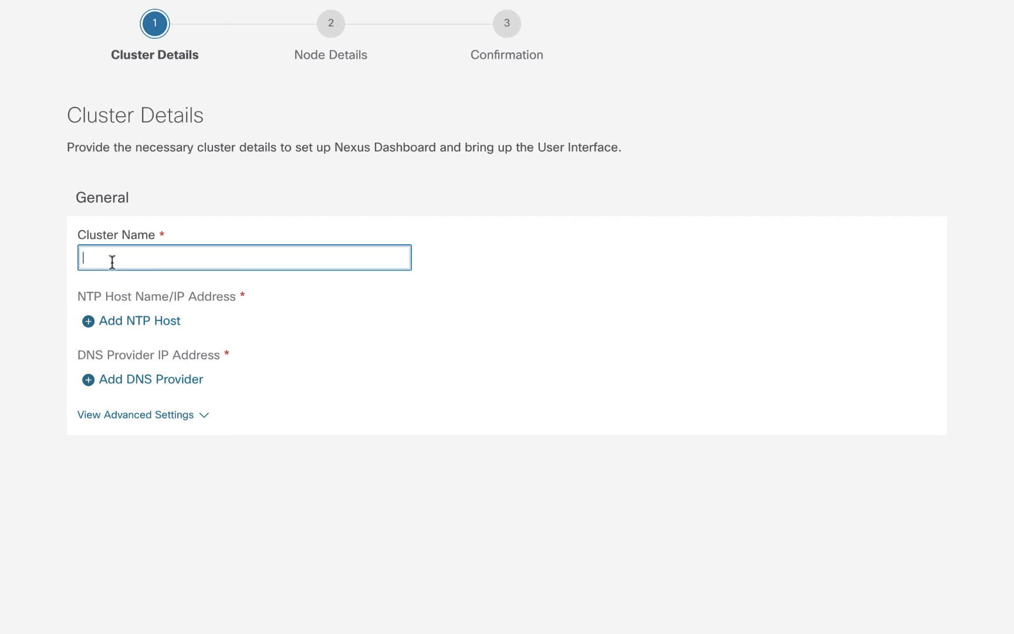
type("ND-AMS")
left_click(140, 322)
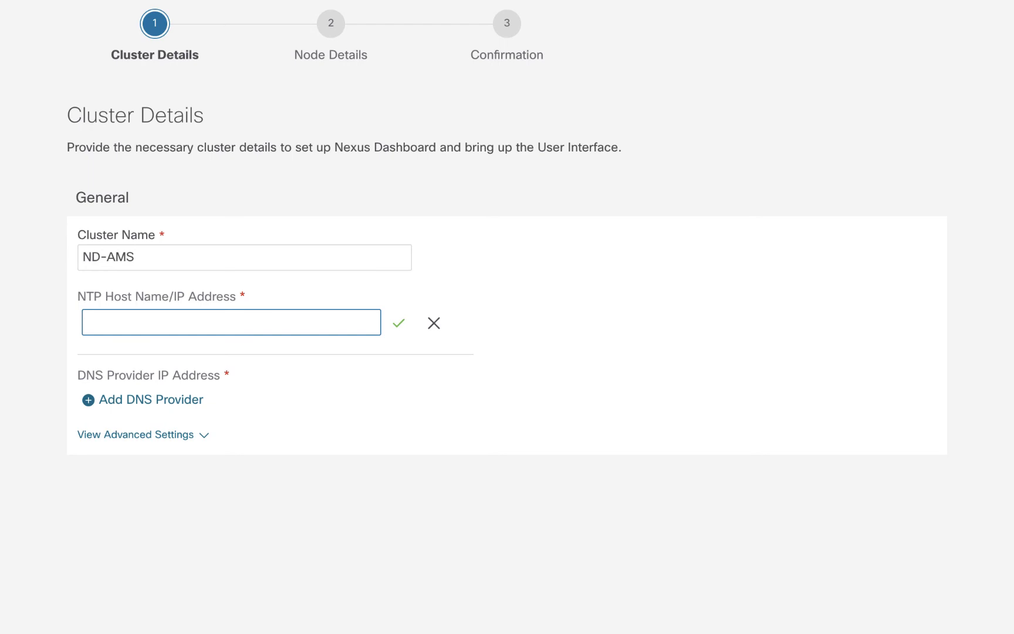
left_click(129, 321)
type("17")
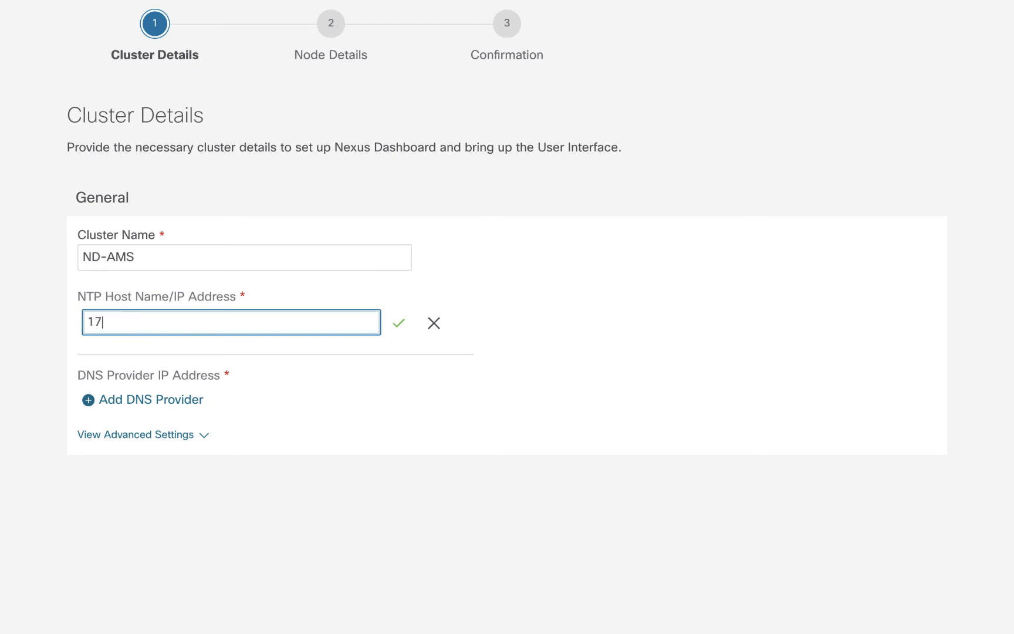
type("3.38.201.67")
left_click(398, 323)
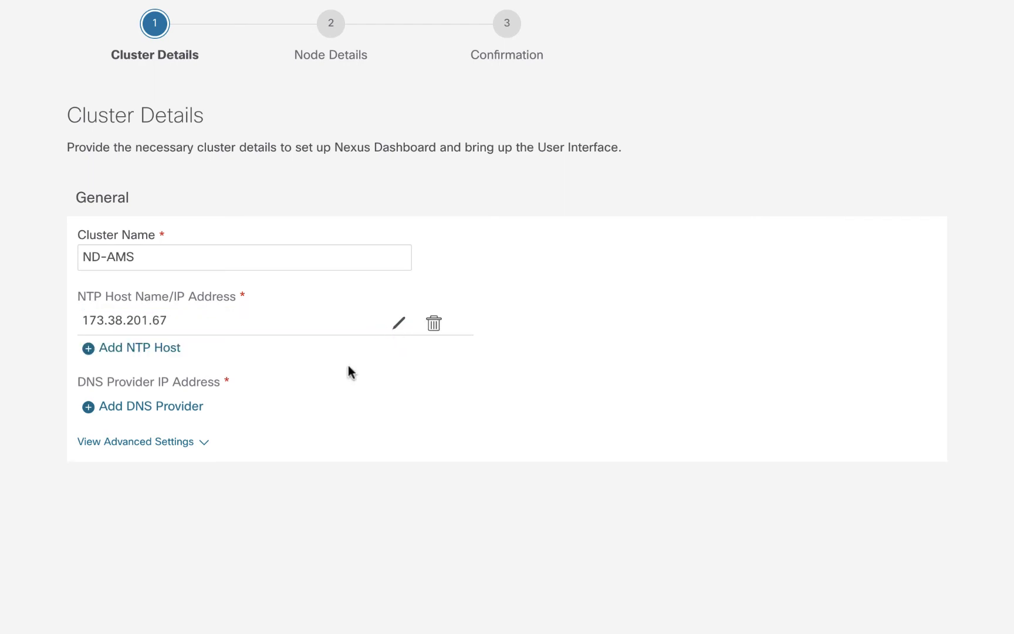
- Add 173.38.200.100 as the cluster's DNS provider
left_click(172, 406)
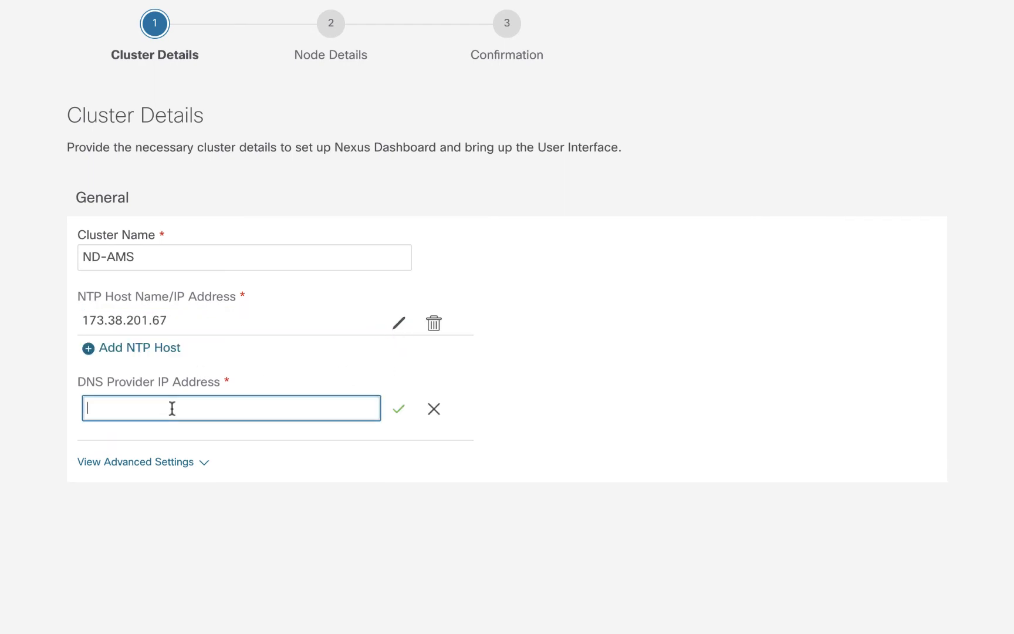
type("173.38.200.100")
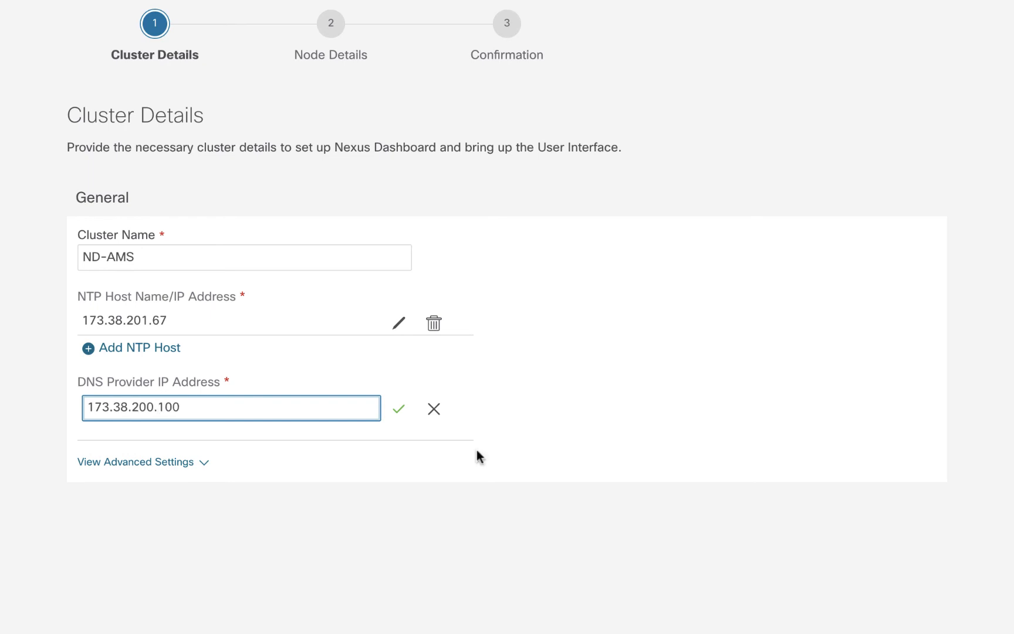
left_click(399, 409)
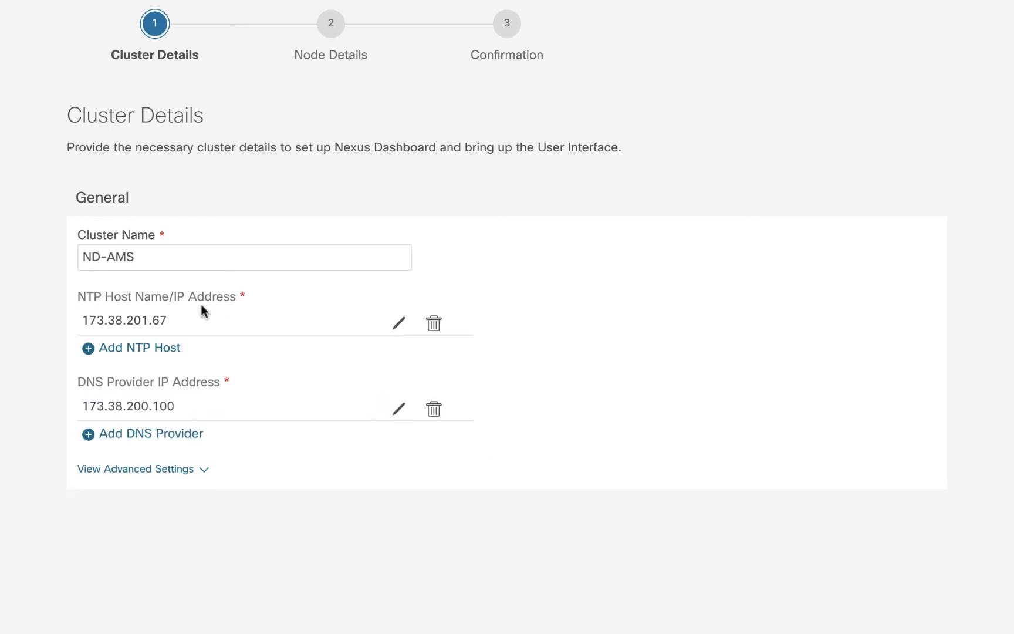
- Review the advanced App Network and Service Network settings, leave them at their defaults, and continue to the node details
left_click(164, 469)
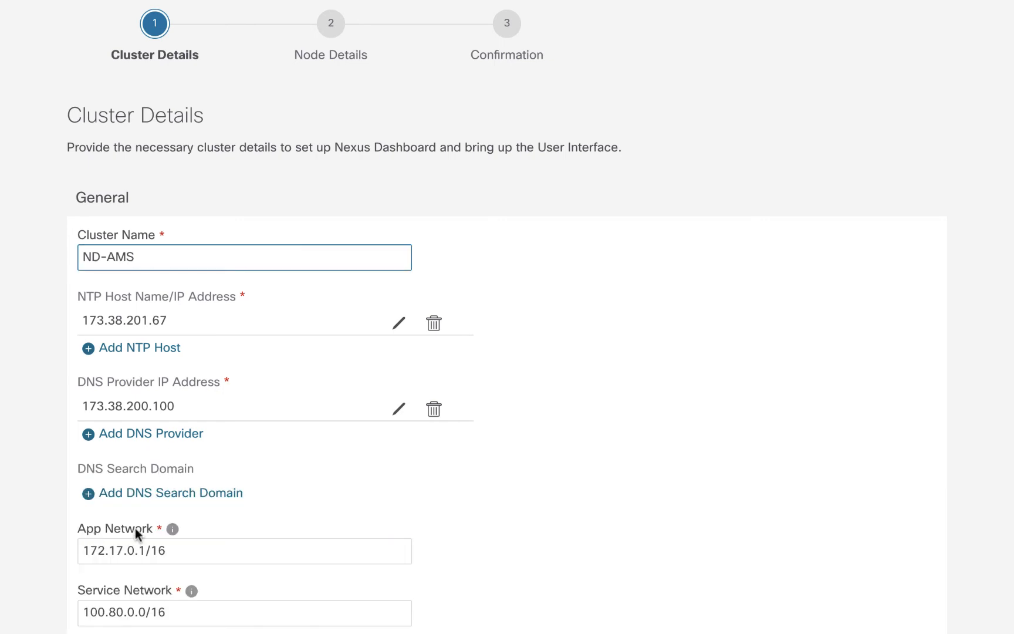
mouse_move(170, 529)
mouse_move(190, 589)
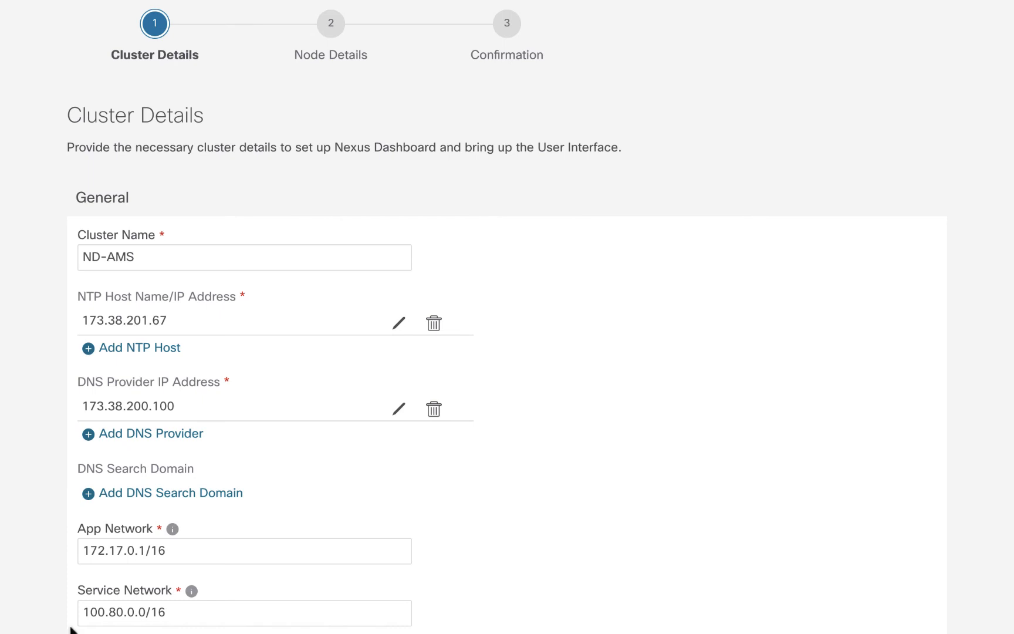
left_click(88, 632)
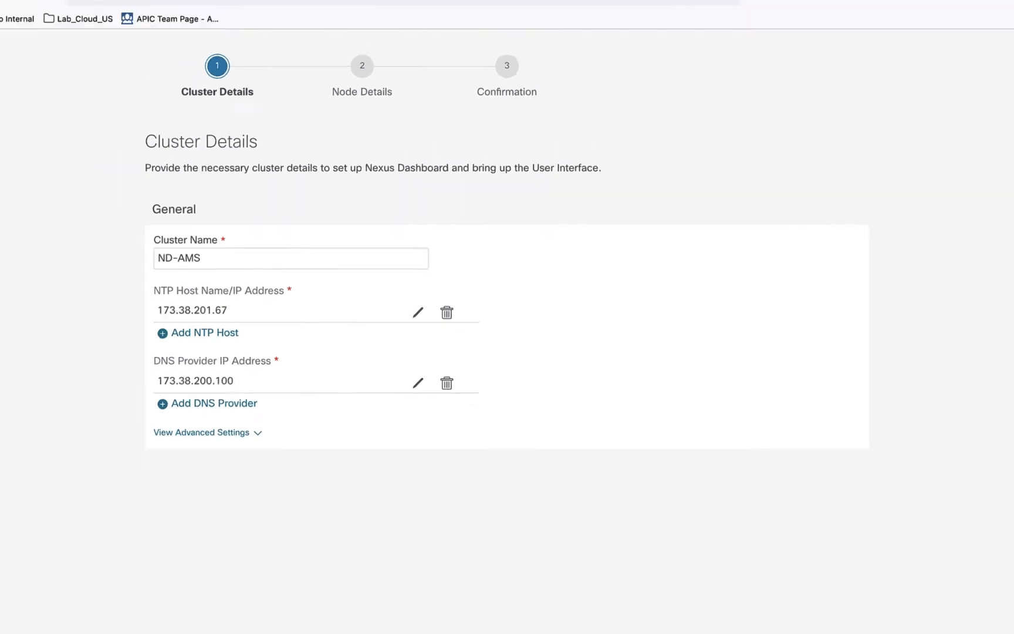
left_click(974, 614)
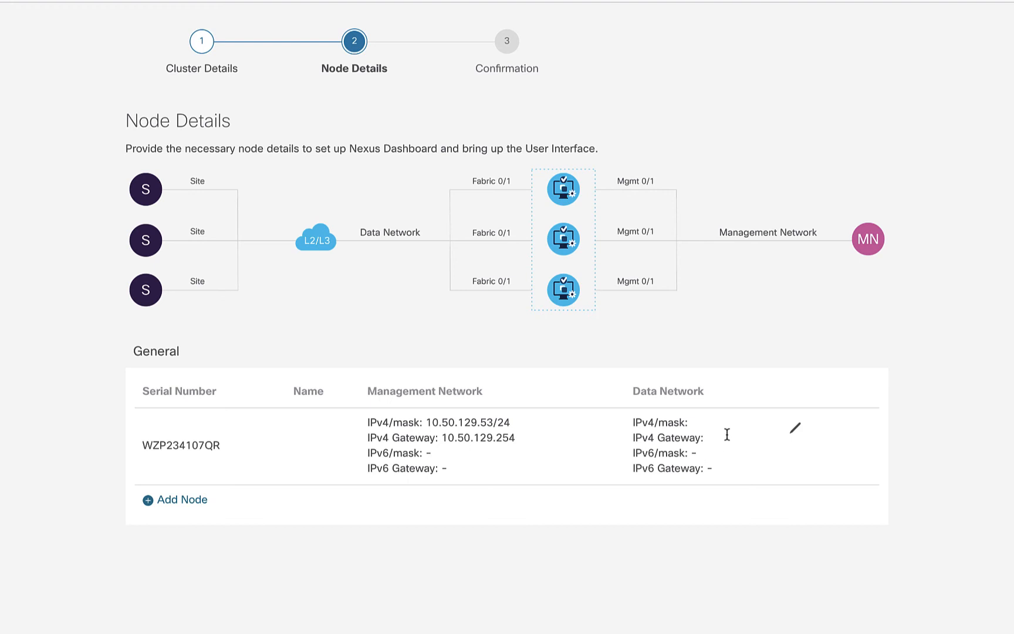
- Name the first node node-1 and set its data network IPv4 address to 192.168.111.10/24
left_click(795, 432)
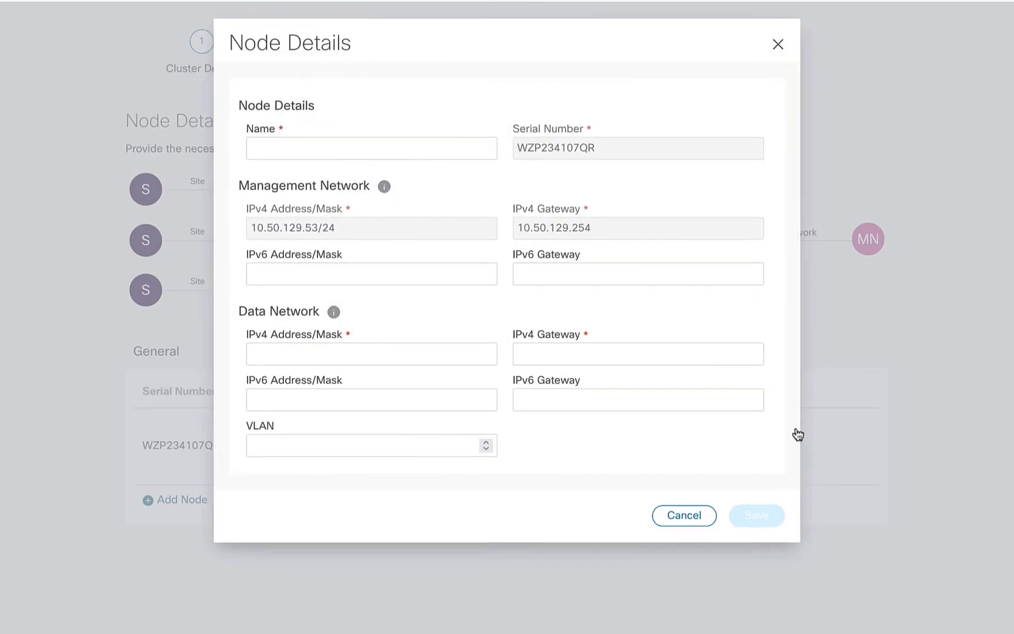
left_click(426, 147)
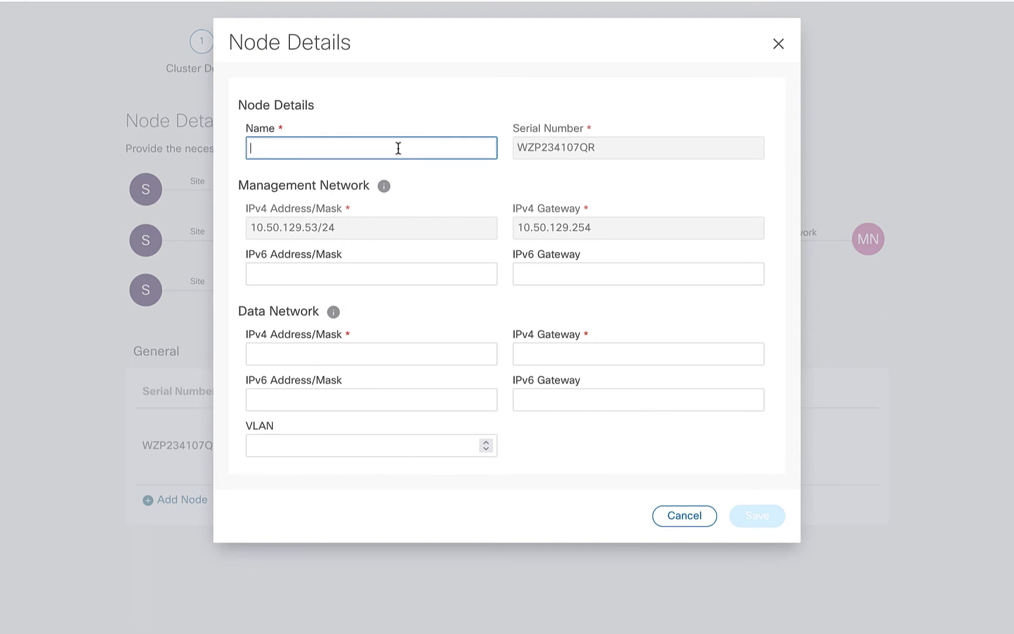
type("-1")
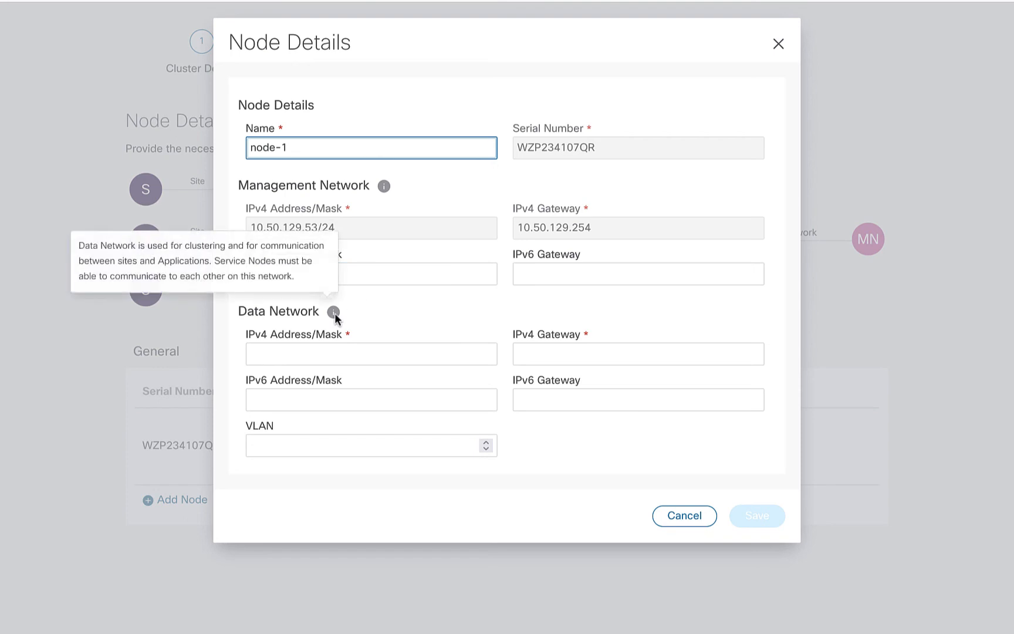
left_click(321, 355)
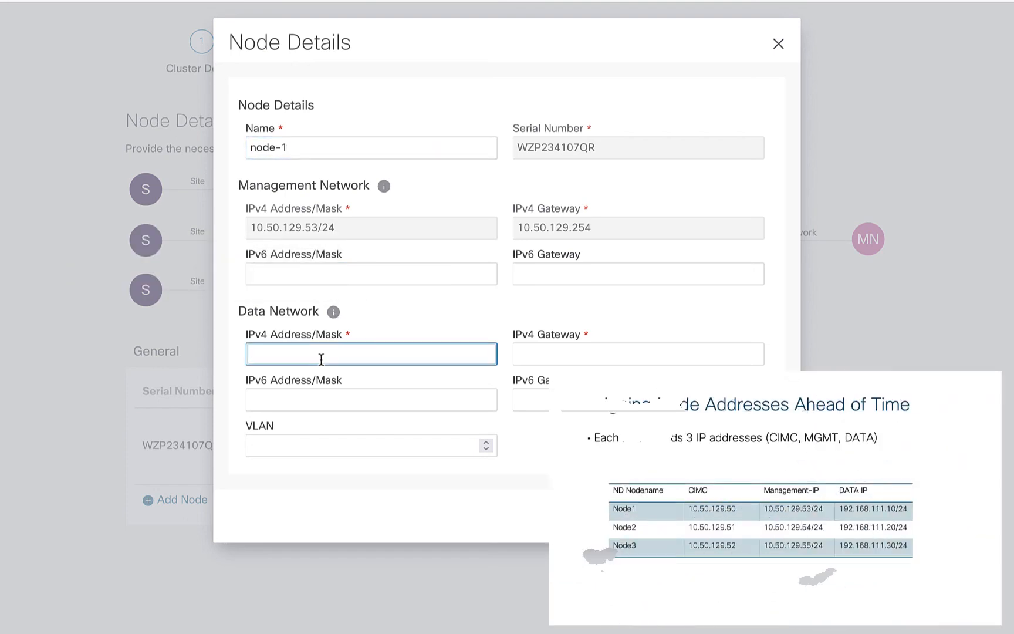
type("192.168")
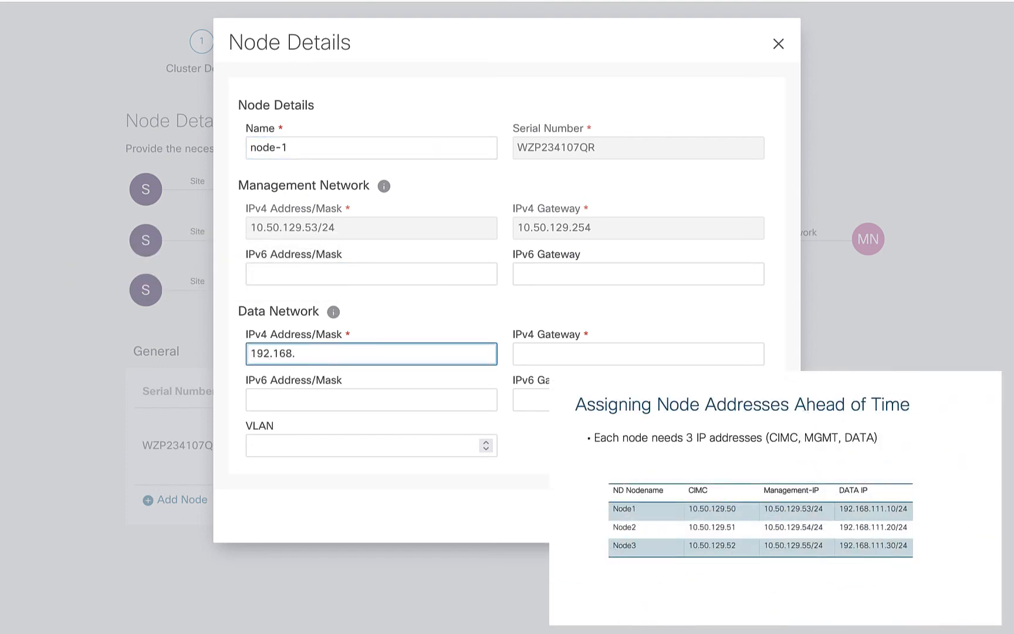
type(".111.10/24")
- Set node-1's data network IPv4 gateway to 192.168.111.1 and save the node
left_click(599, 354)
type("192")
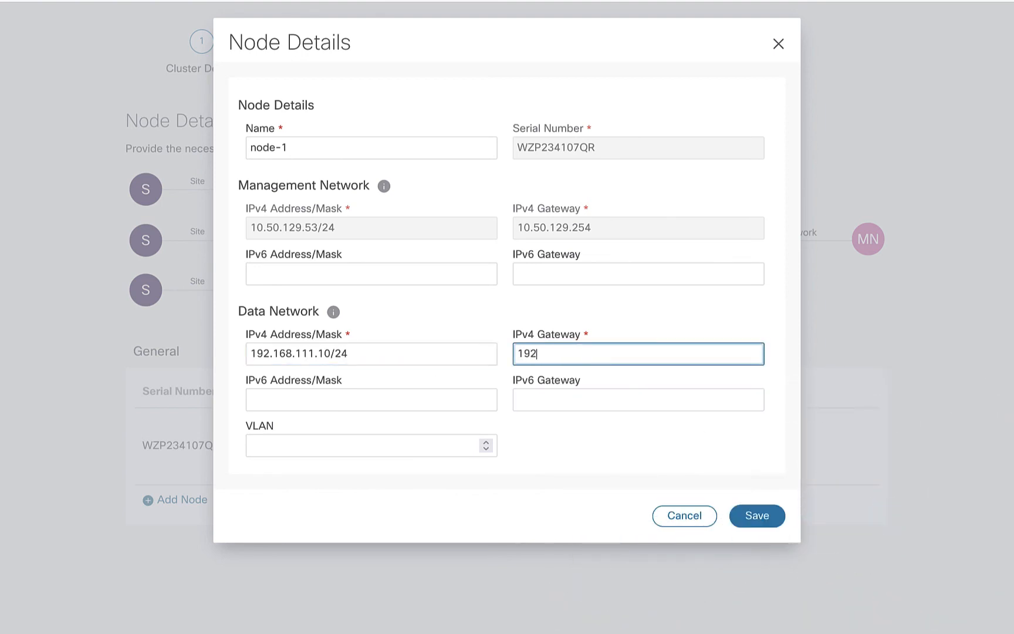
type(".168.111.1")
left_click(765, 523)
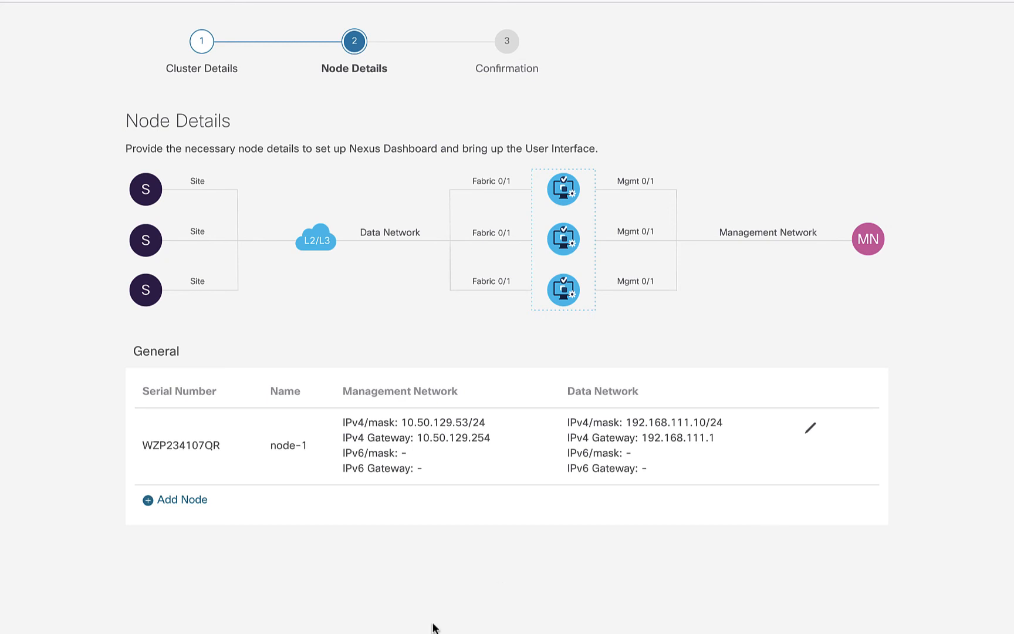
- Add a second physical node named node-2 with the CIMC IP address 10.50.129.51
left_click(174, 506)
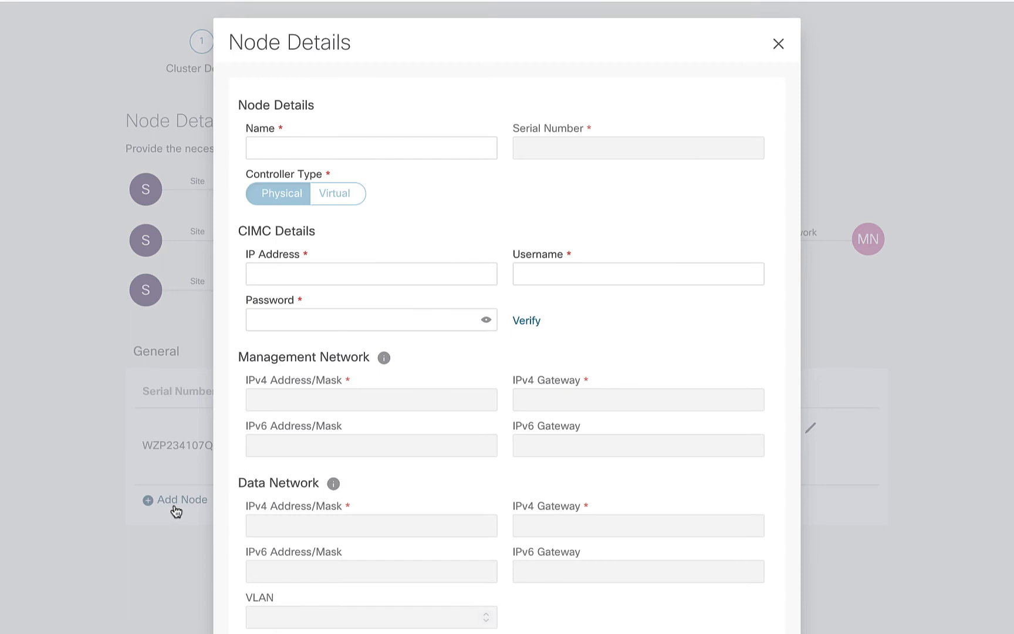
left_click(314, 147)
type("node-2")
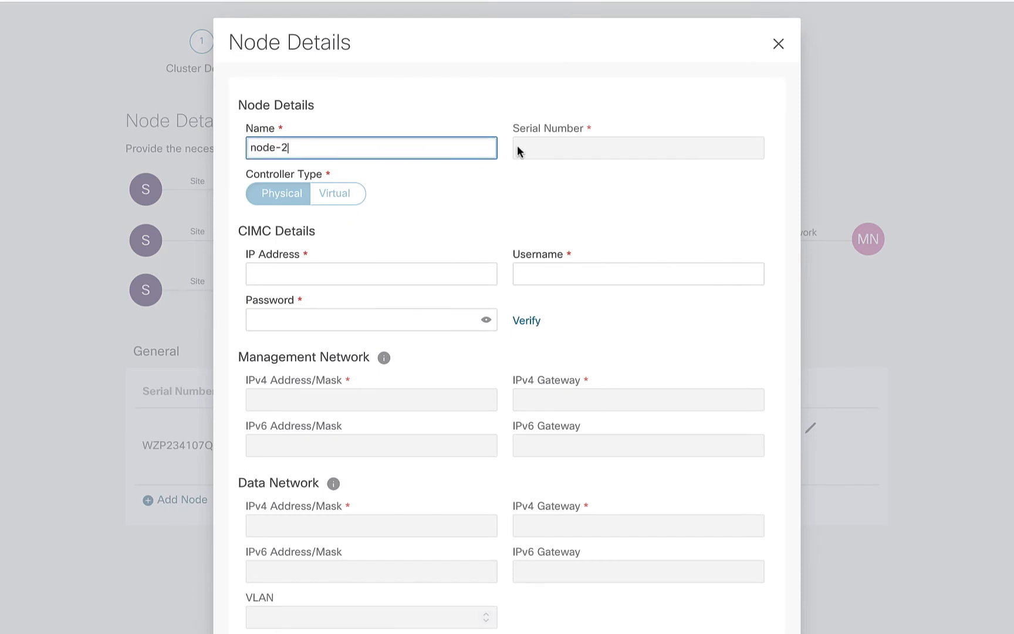
left_click(315, 277)
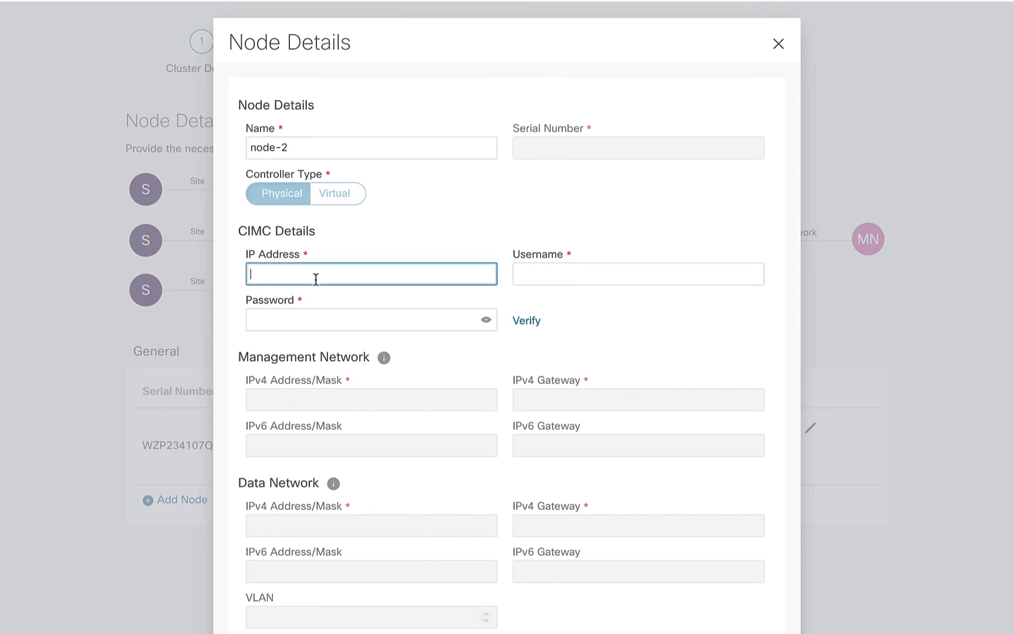
type("10.50.129.51")
key("Tab")
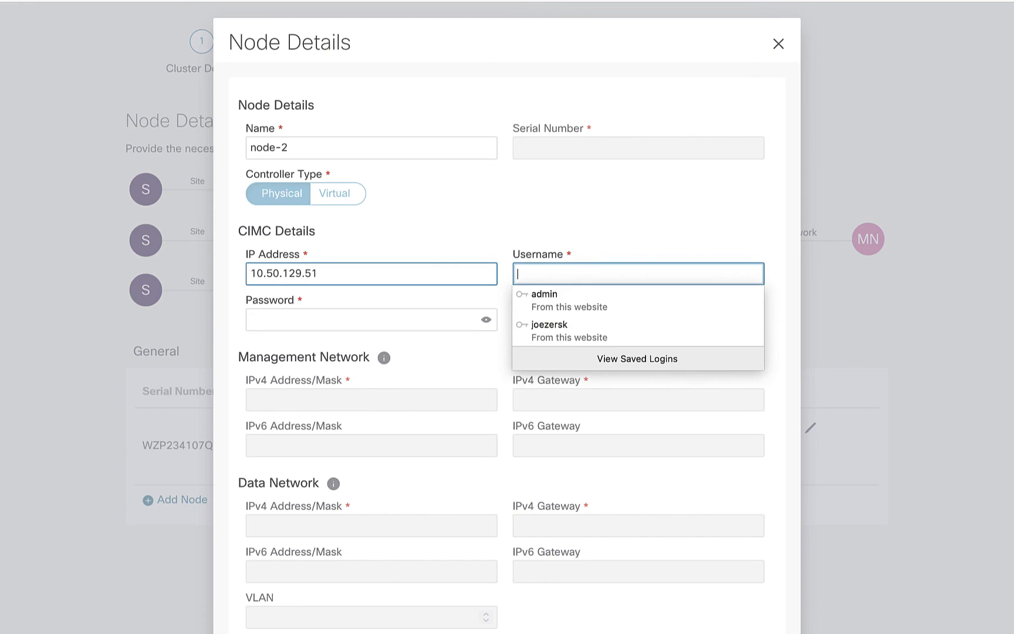
- Enter admin as node-2's CIMC username and replace the autofilled password with the CIMC password
type("admin")
key("Tab")
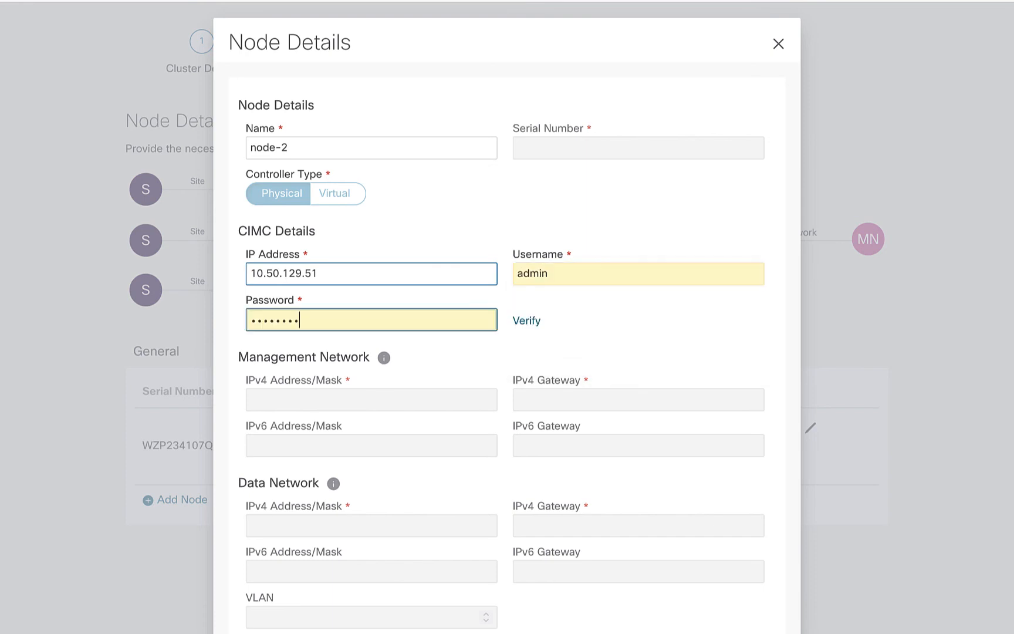
key("BackSpace")
key("BackSpace")
key("BackSpace")
key("BackSpace")
key("BackSpace")
key("BackSpace")
key("BackSpace")
key("BackSpace")
type("********")
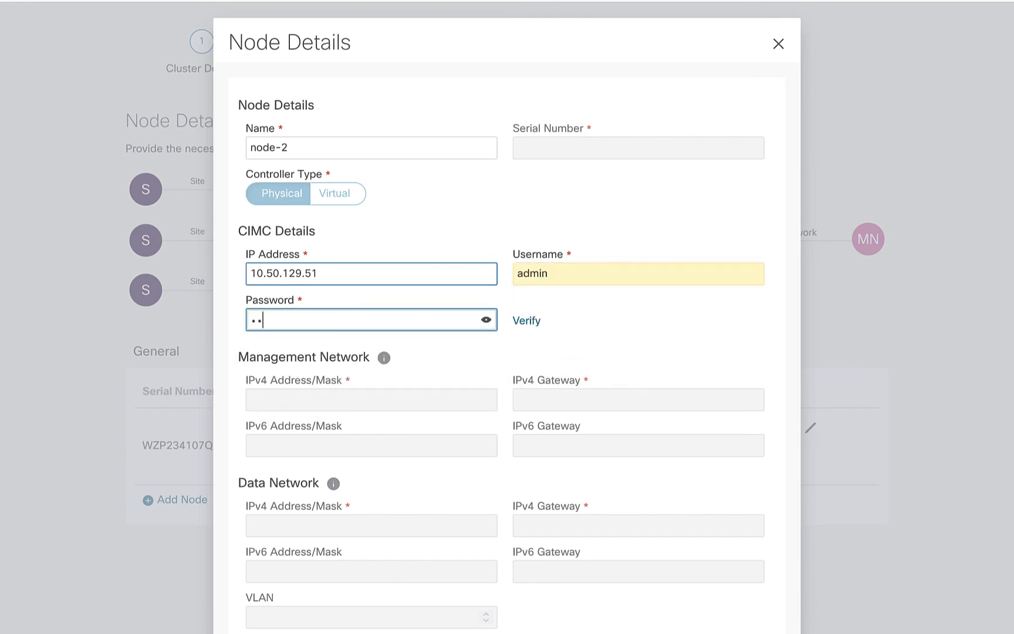
- Verify node-2's CIMC credentials and set its management network IPv4 address to 10.50.129.54/24 with gateway 10.50.129.254
left_click(522, 322)
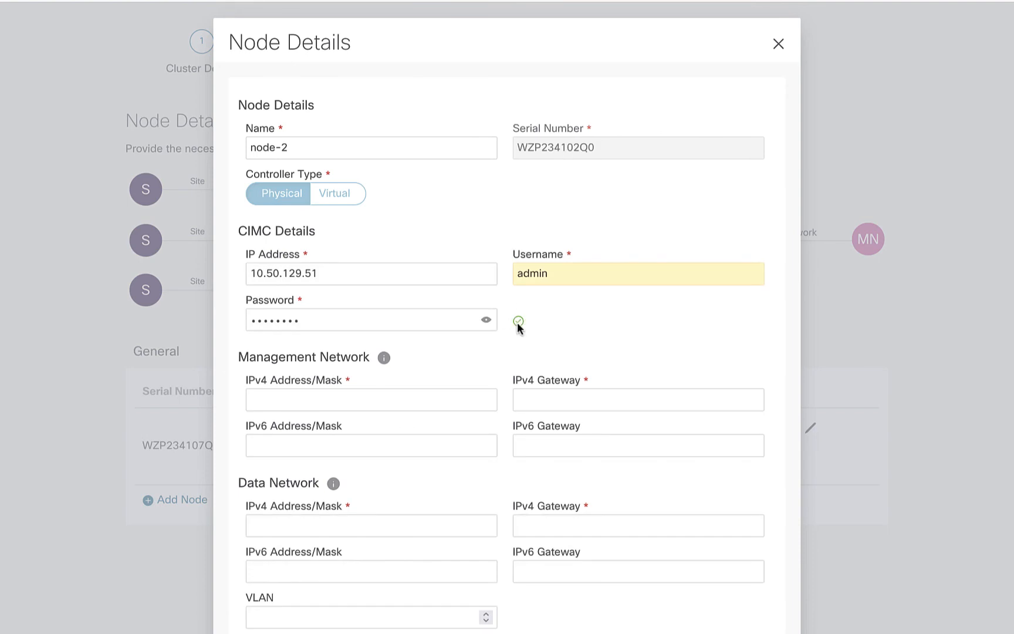
left_click(372, 405)
type("10")
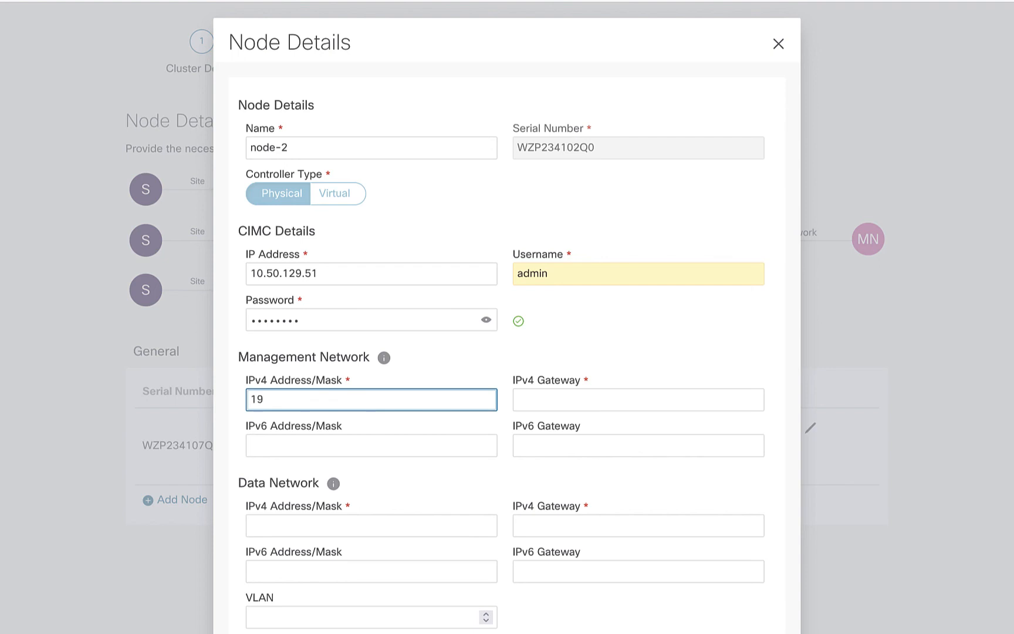
key("BackSpace")
key("BackSpace")
type("10.50.129.54/24")
key("Tab")
type("10.50.129.254")
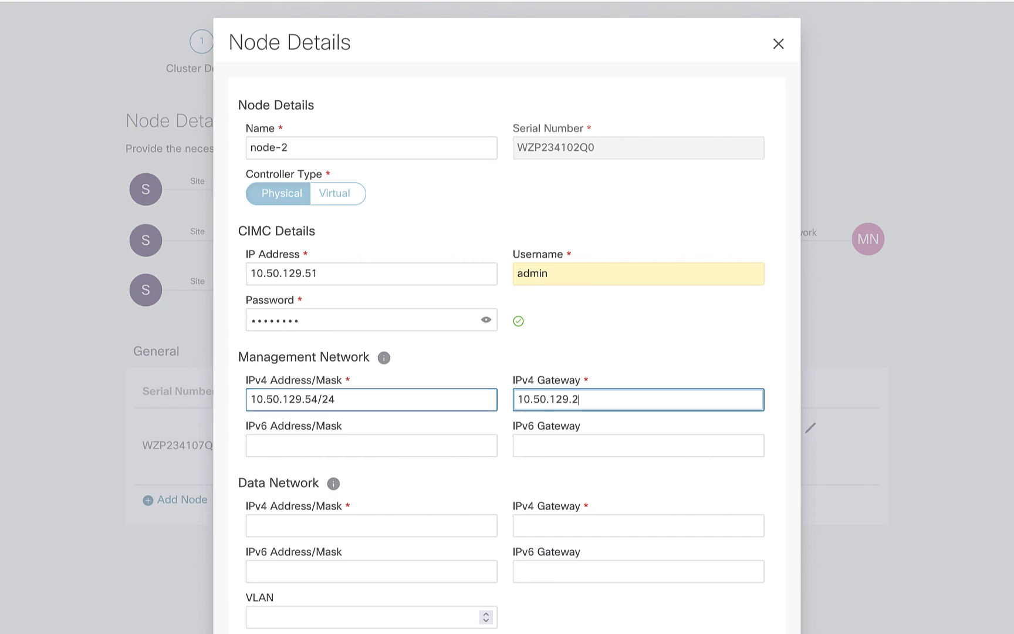
- Set node-2's data network IPv4 address to 192.168.111.20/24 and its IPv4 gateway to 192.168.111.1
left_click(308, 527)
type("192.1")
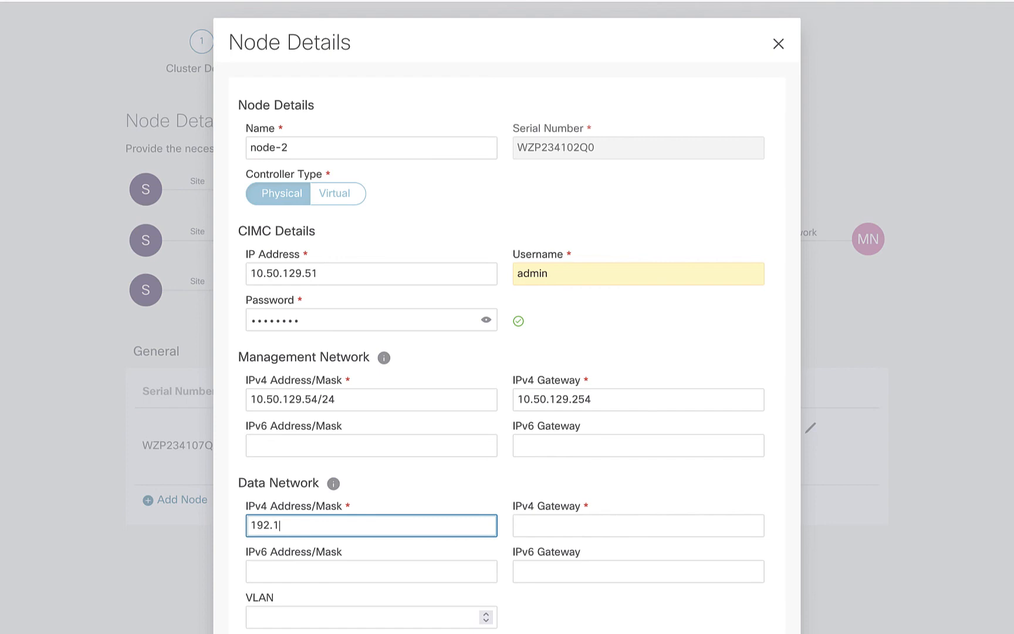
type("68.111.20/24")
key("Tab")
type("192.168")
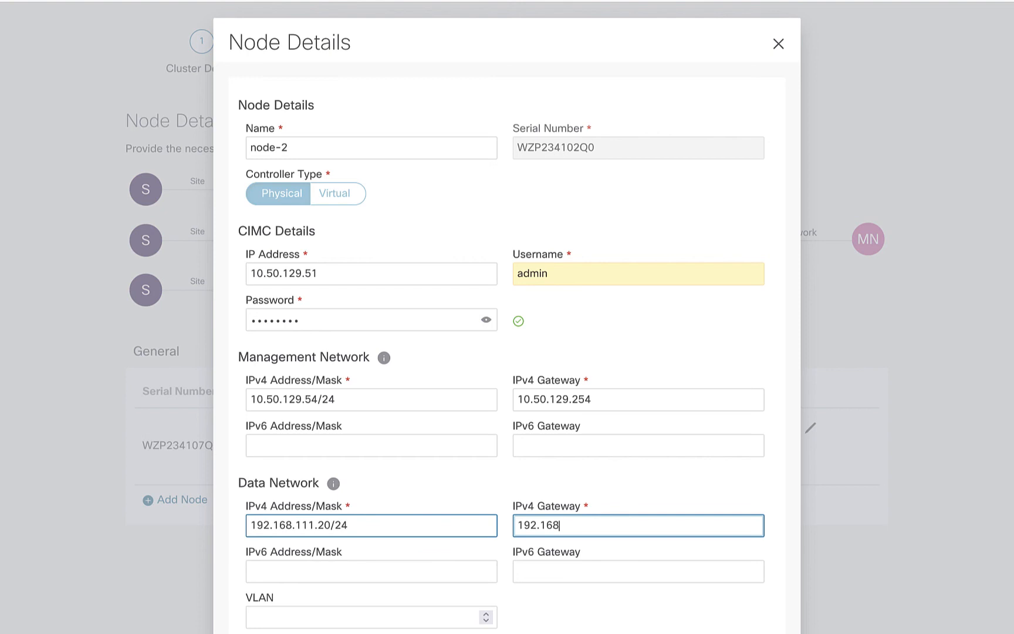
type(".111.1")
- Save node-2 without updating the browser's stored password and start adding a third node
scroll(339, 584, "down", 1)
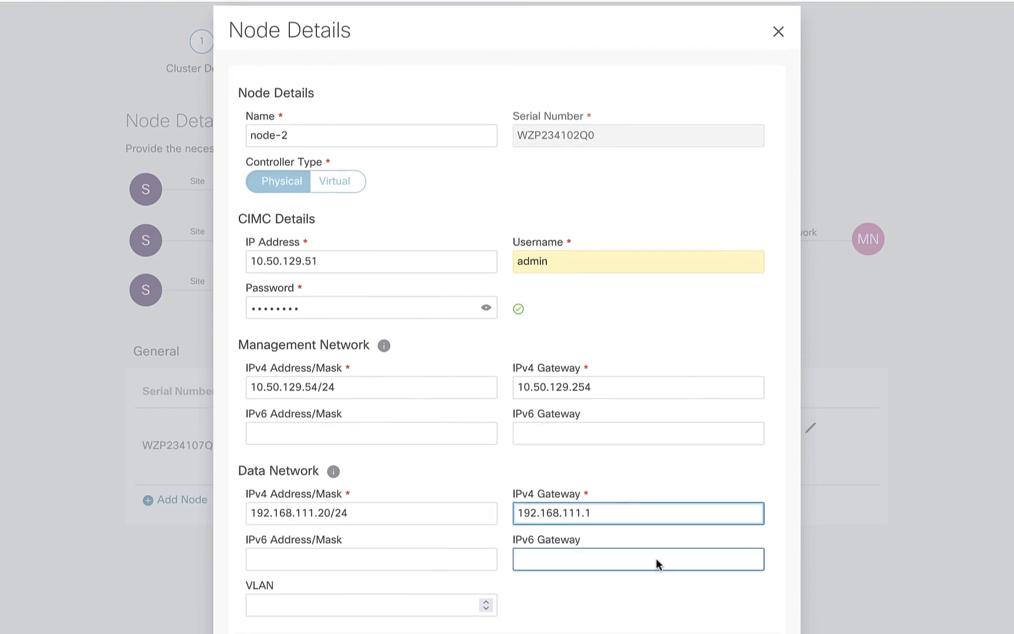
key("Return")
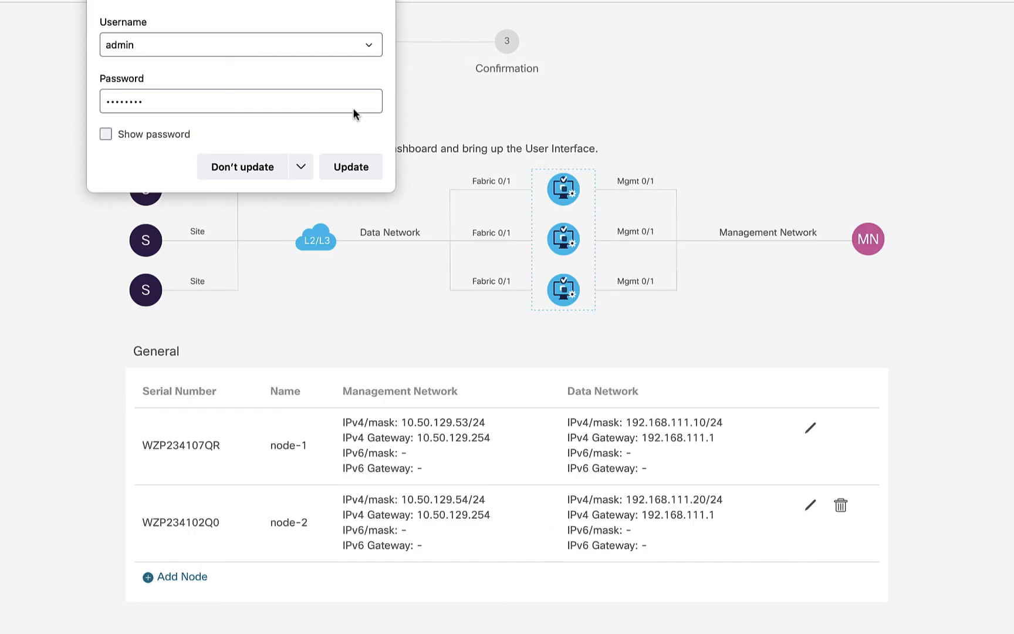
left_click(263, 166)
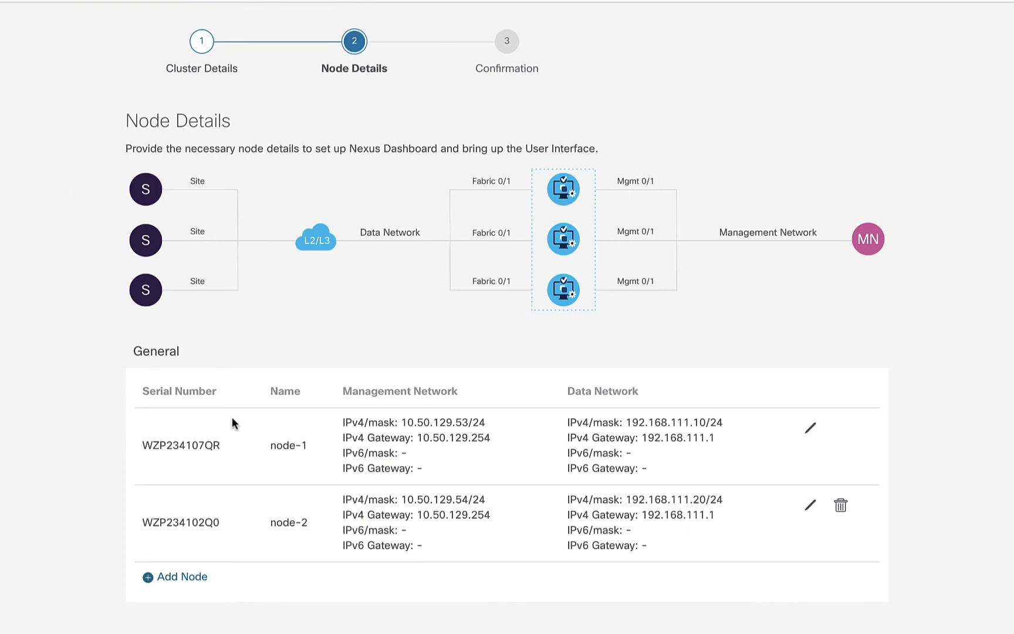
left_click(179, 578)
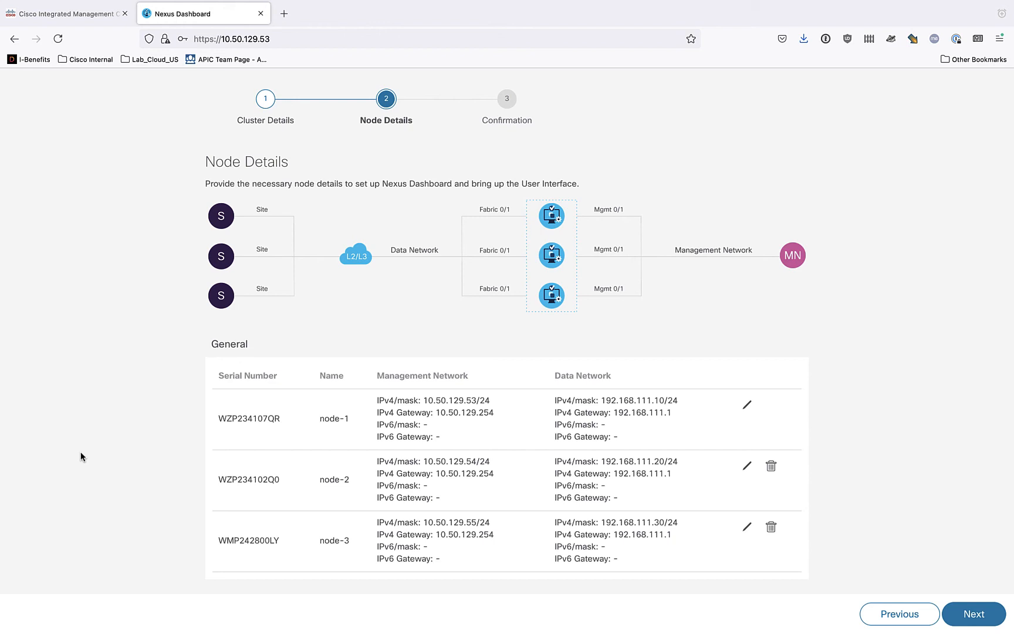
- Review the cluster and node settings on the confirmation page and start configuring the ND-AMS cluster
left_click(975, 613)
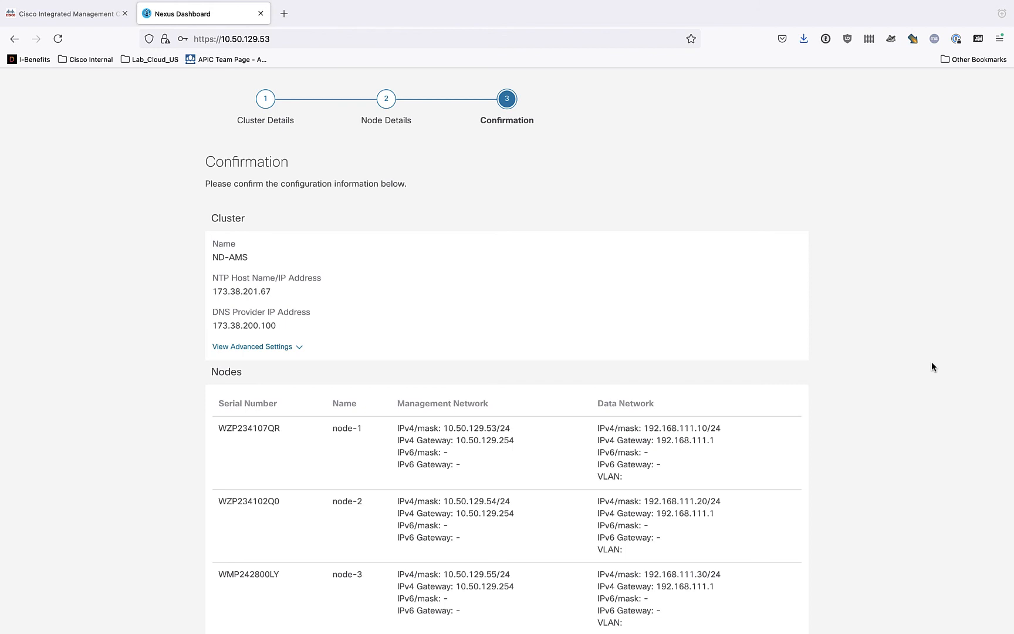
scroll(932, 367, "down", 2)
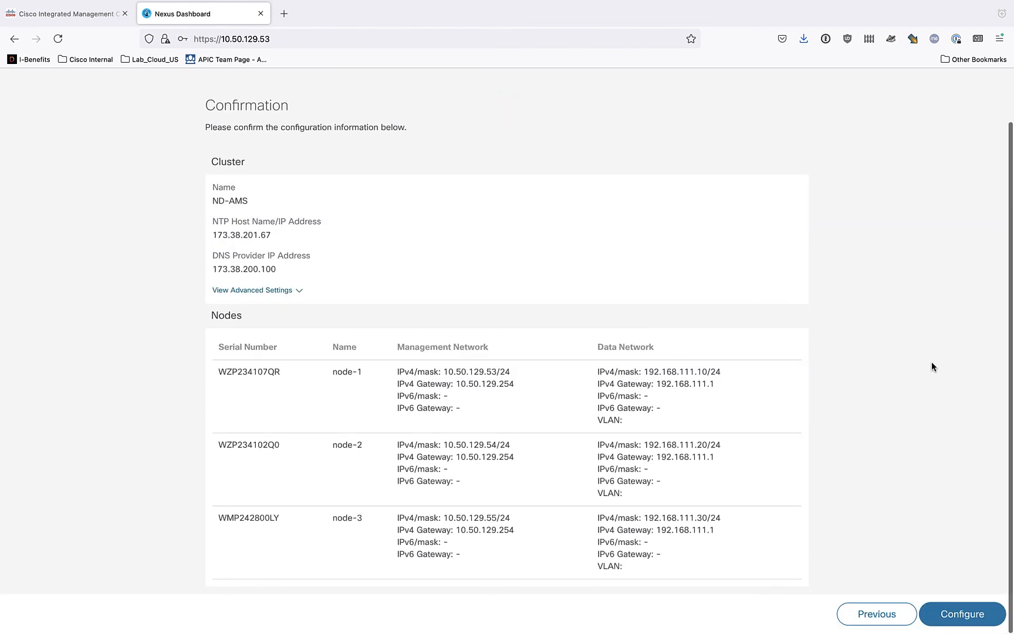
scroll(932, 367, "up", 2)
scroll(932, 362, "down", 2)
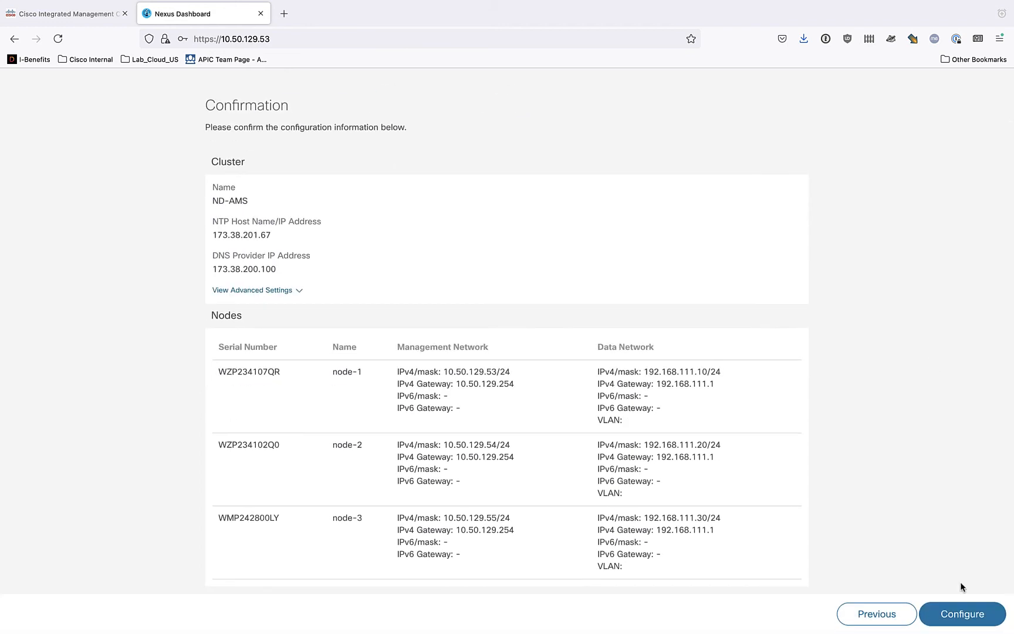
left_click(962, 615)
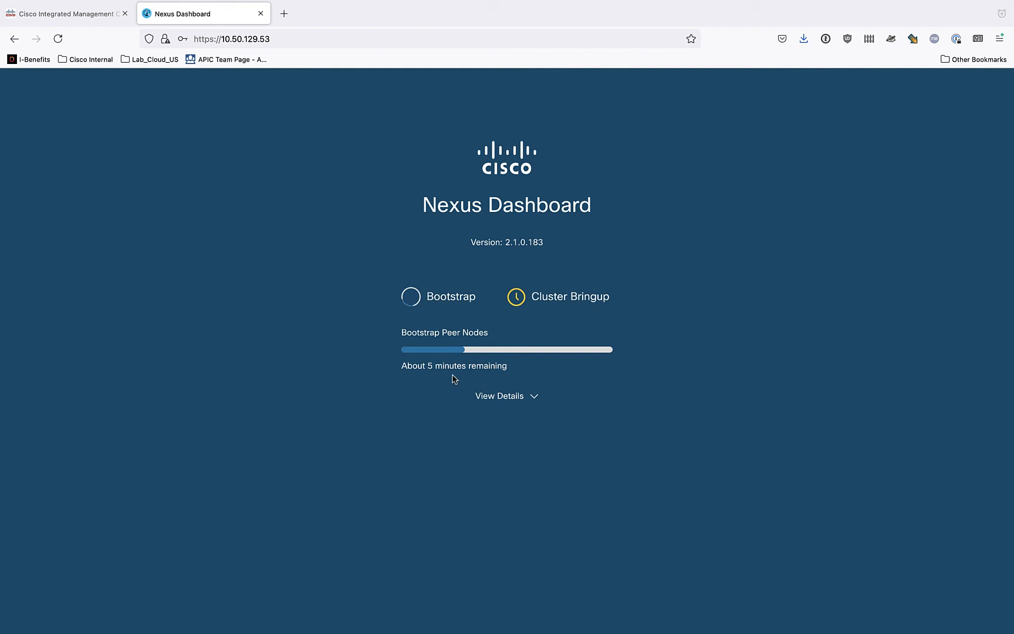
- Examine the detailed stages of the cluster's bootstrap progress
left_click(504, 403)
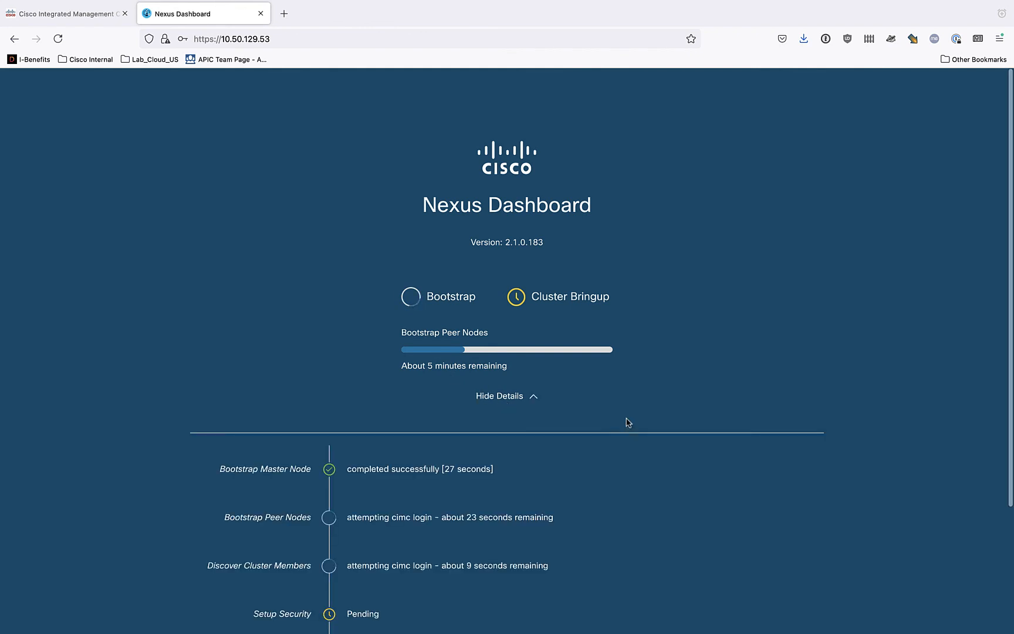
scroll(666, 425, "down", 3)
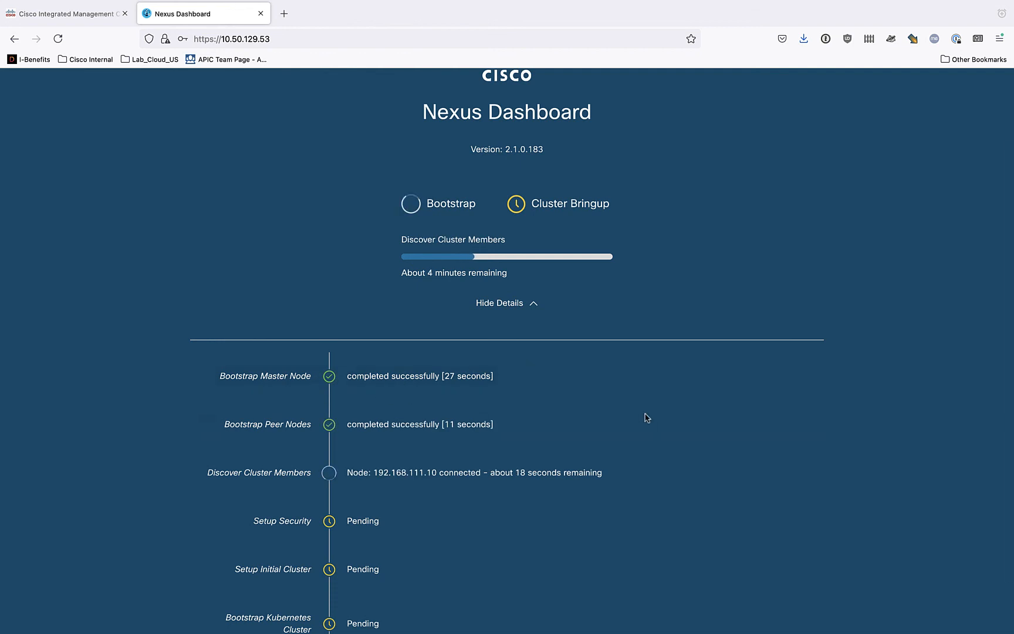
scroll(645, 415, "down", 2)
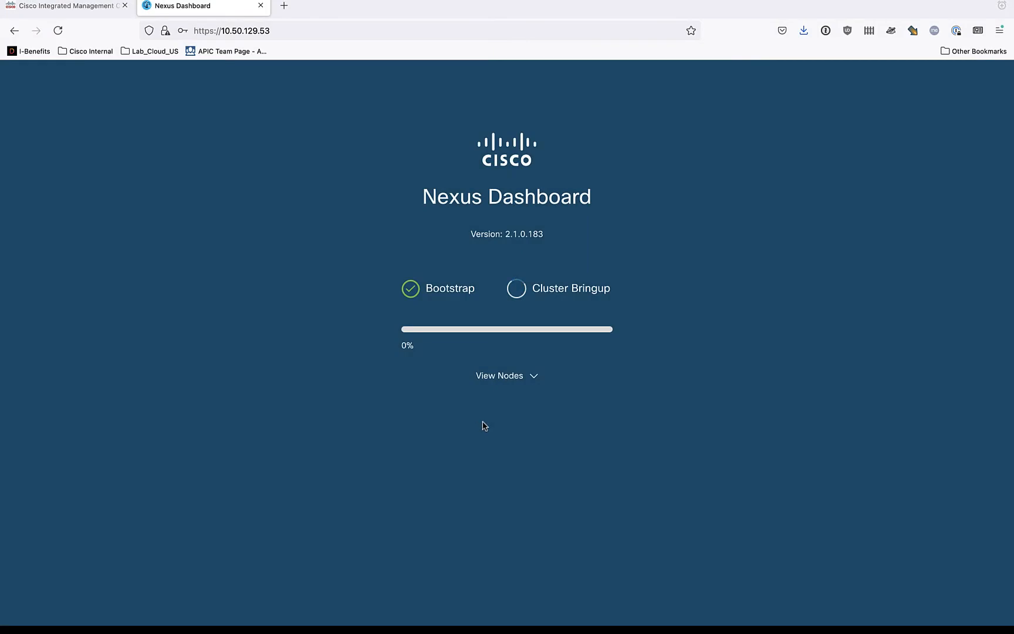
- Examine the cluster bringup progress of the three nodes and the detailed bringup stages of node-1
left_click(501, 382)
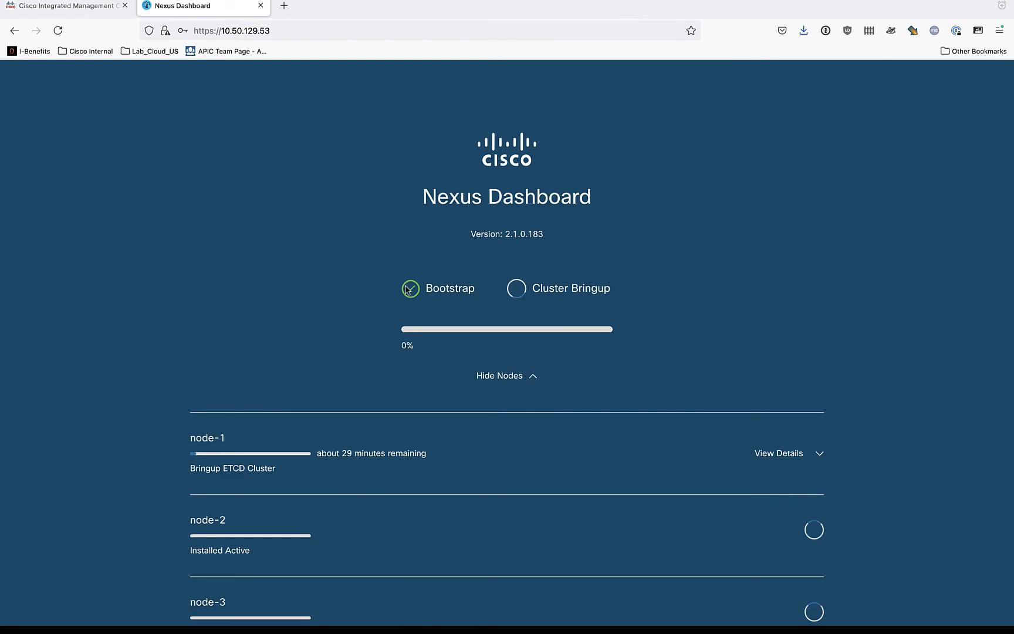
scroll(393, 376, "down", 1)
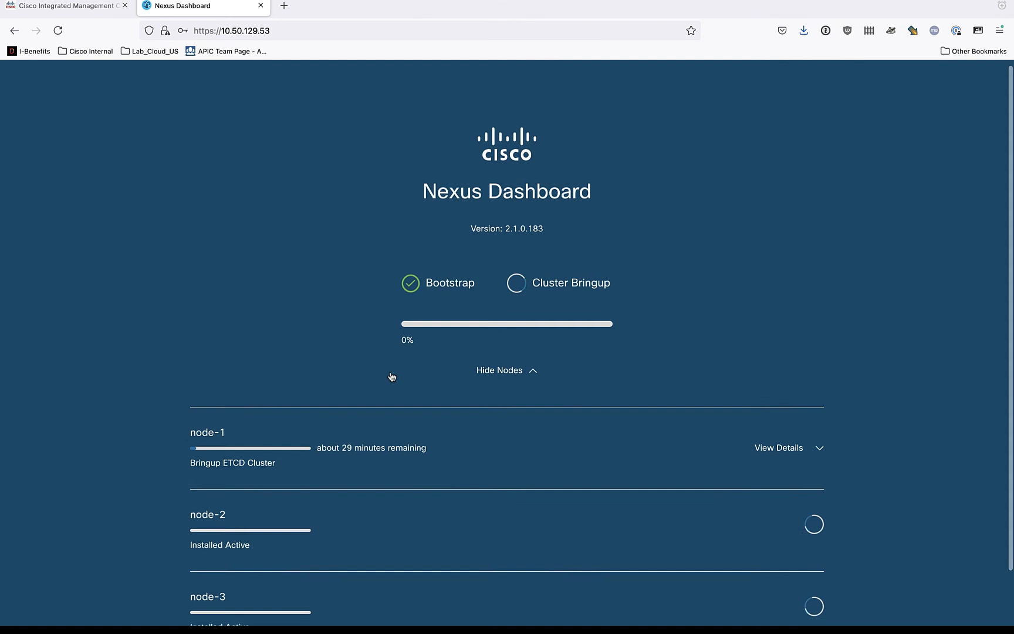
left_click(499, 367)
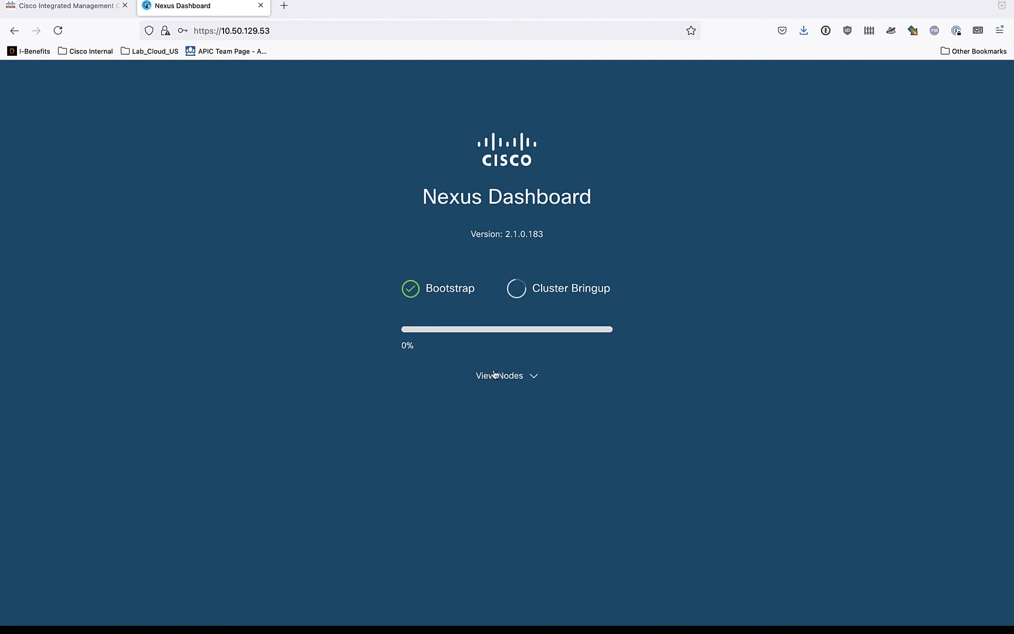
left_click(499, 374)
scroll(360, 359, "down", 2)
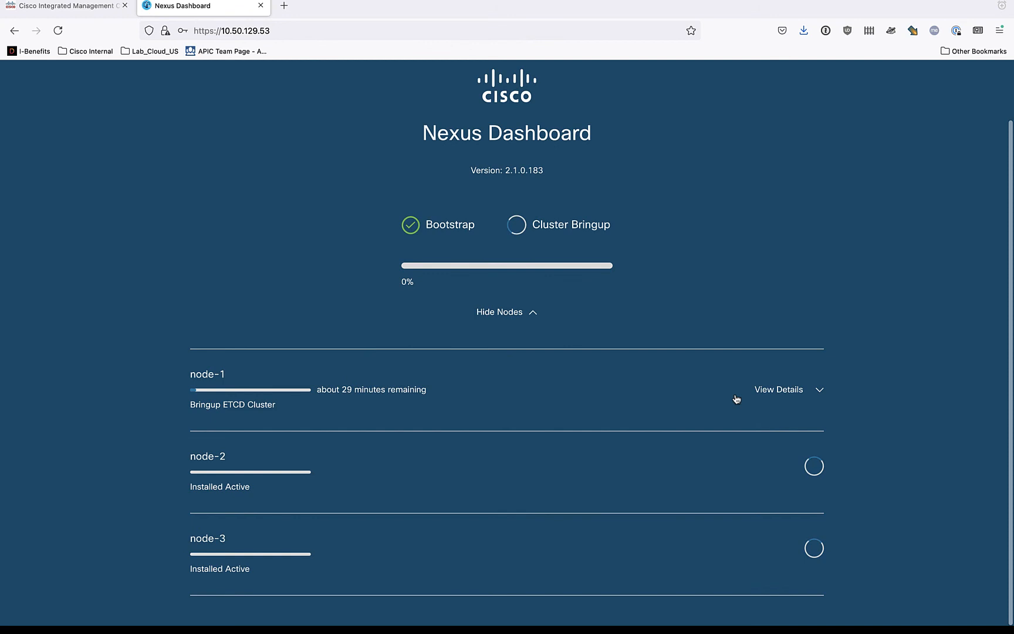
left_click(767, 391)
scroll(903, 389, "down", 1)
scroll(904, 390, "down", 4)
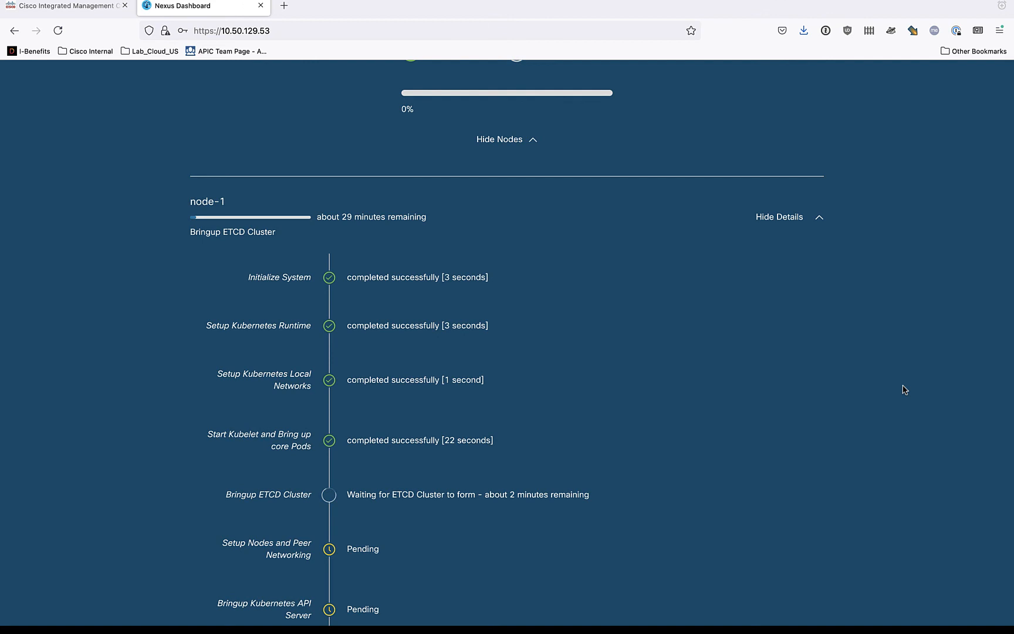
scroll(904, 390, "down", 8)
scroll(904, 389, "down", 5)
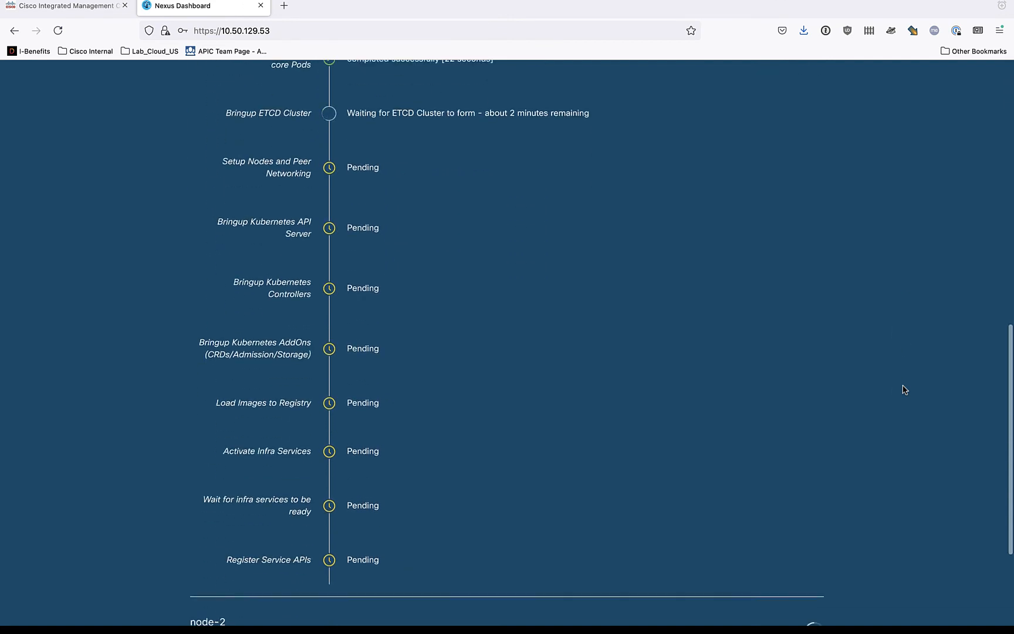
scroll(904, 390, "up", 15)
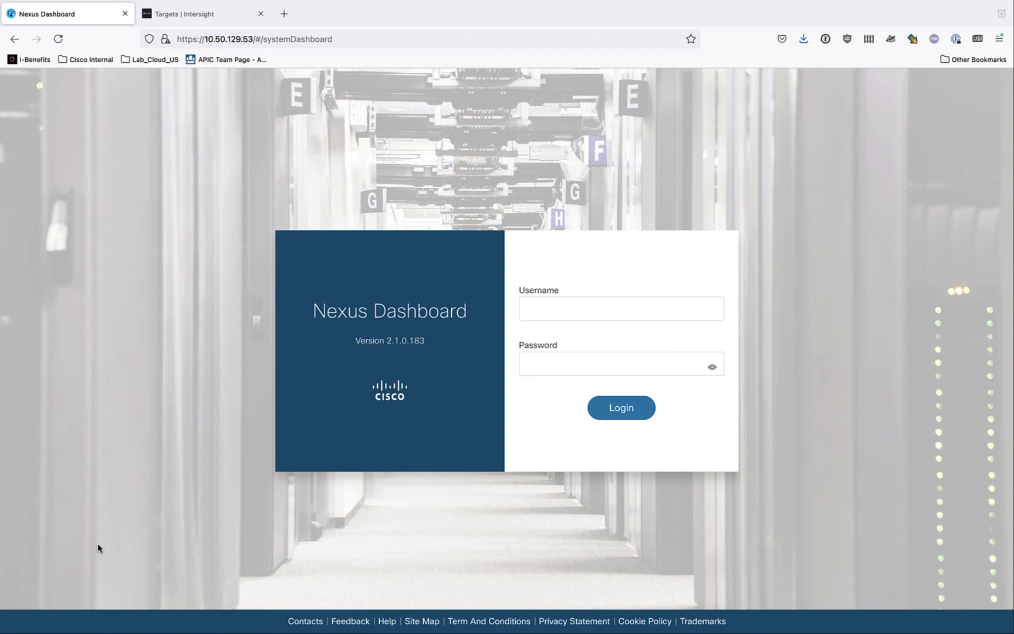
- Log in to the Nexus Dashboard as admin with the saved account password
left_click(578, 310)
type("admin")
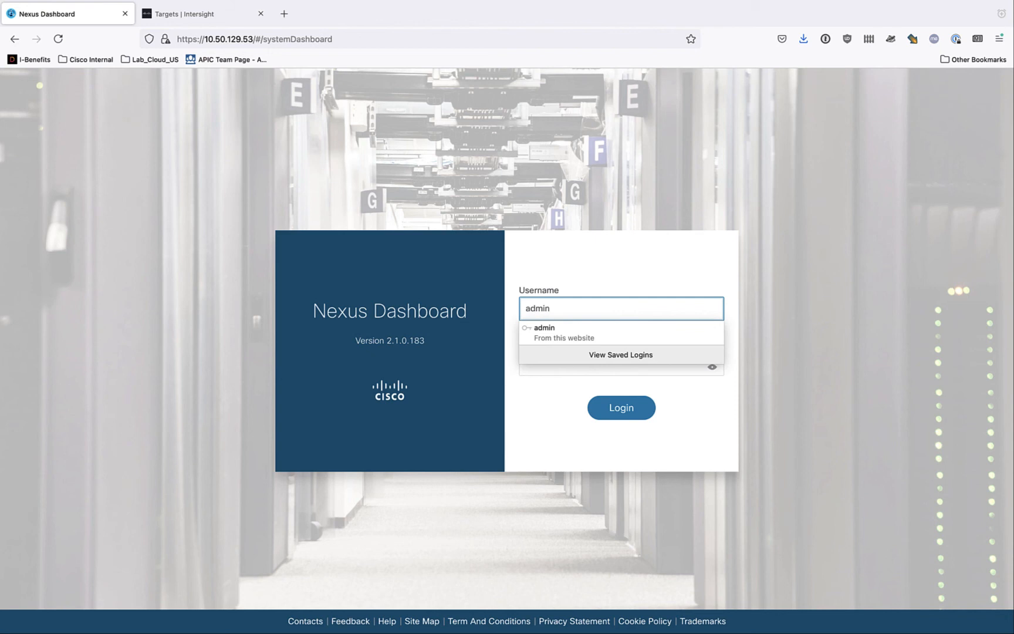
key("Return")
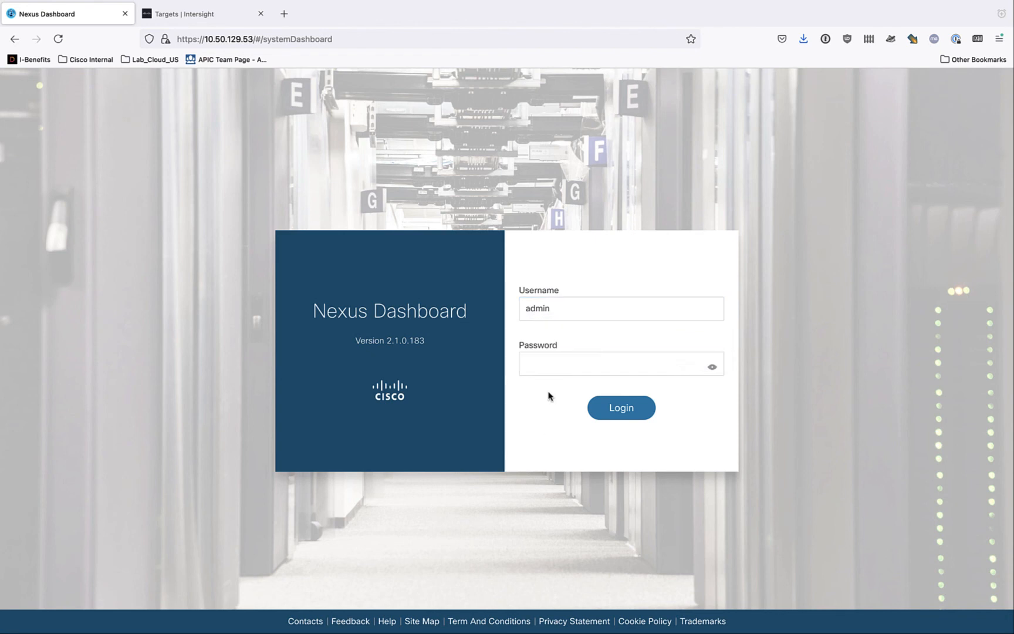
left_click(554, 363)
left_click(555, 391)
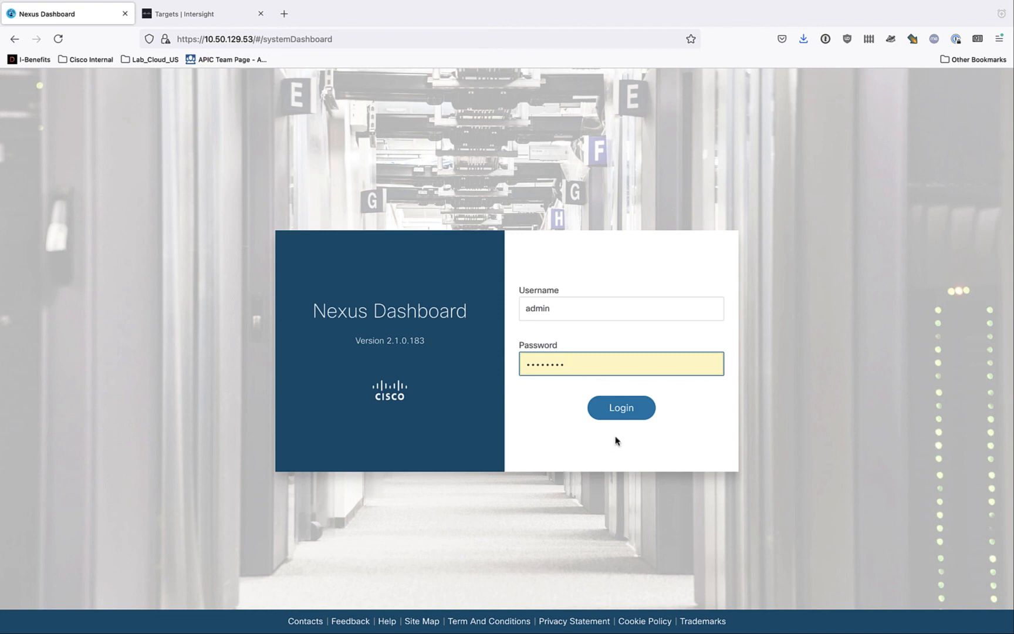
left_click(621, 407)
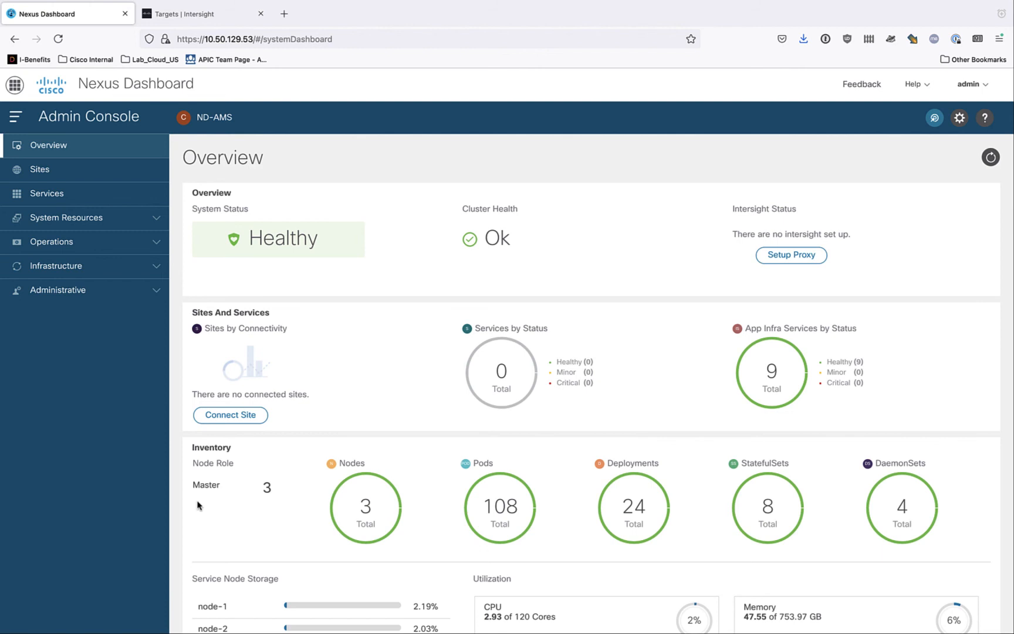
- Open the cluster's Intersight Device Connector page and copy its Device ID
left_click(93, 272)
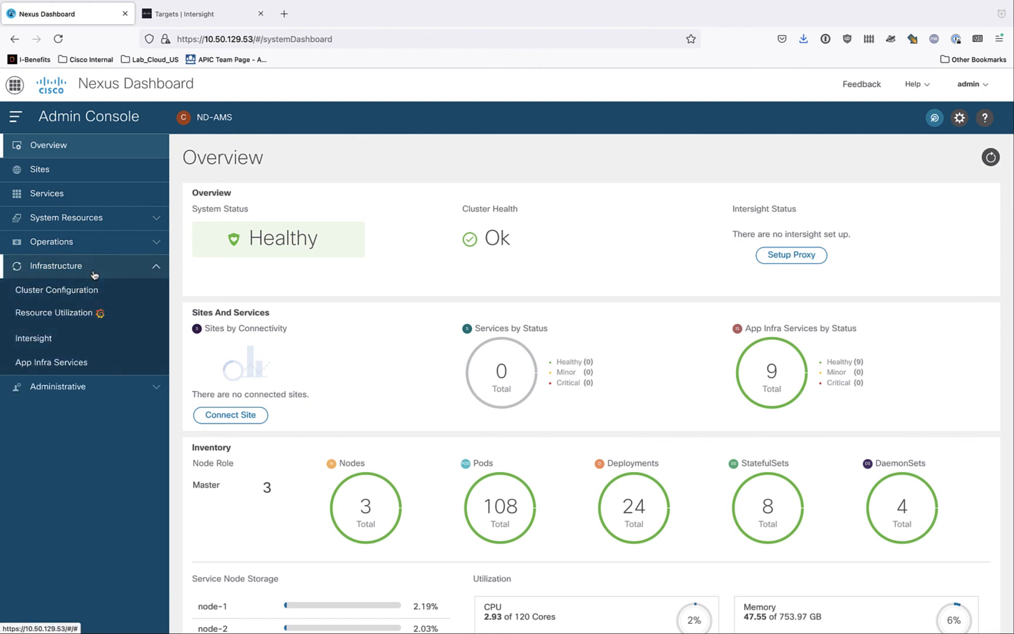
left_click(42, 337)
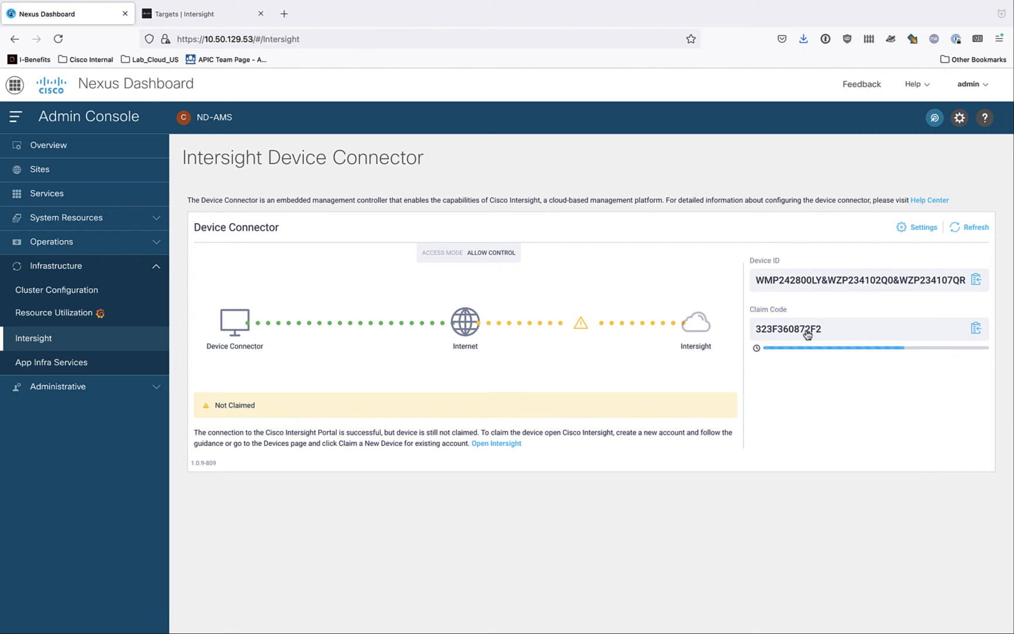
left_click(975, 281)
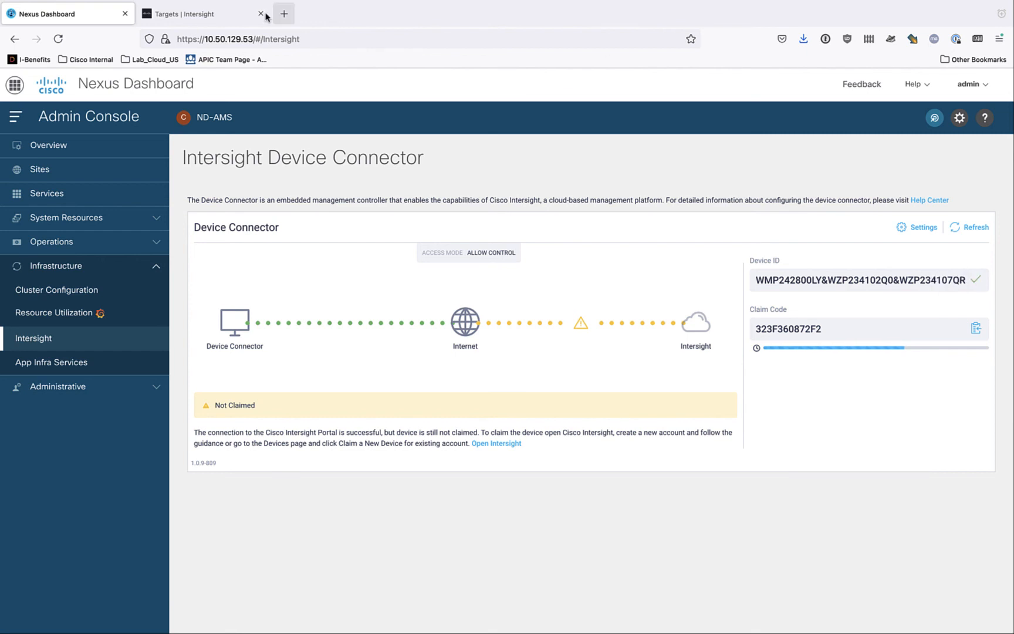
- Switch to Intersight and start claiming a new target of the Network type Cisco Nexus Dashboard
left_click(213, 15)
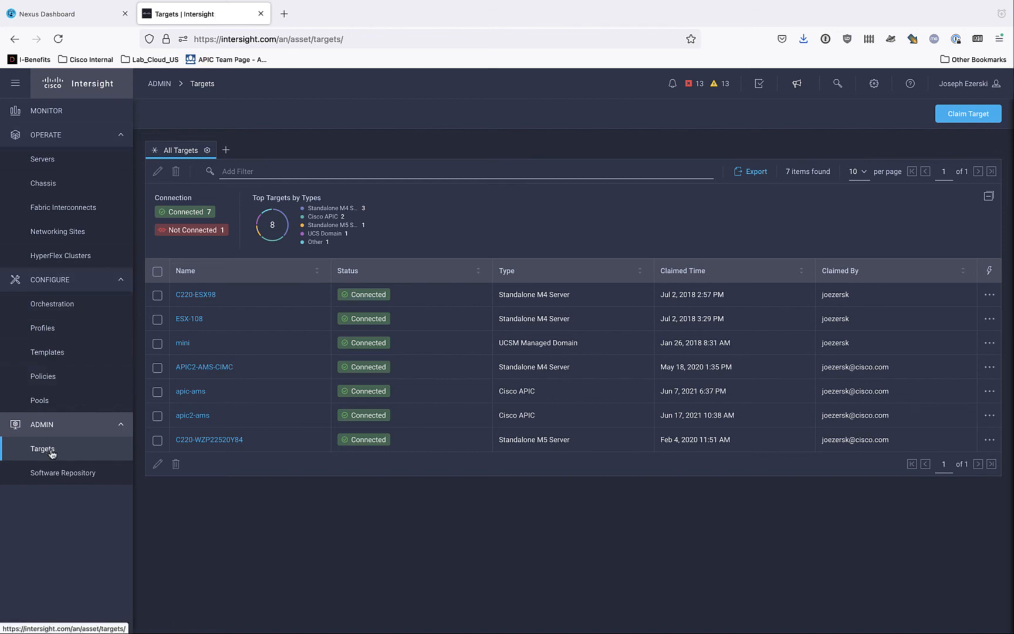
left_click(965, 120)
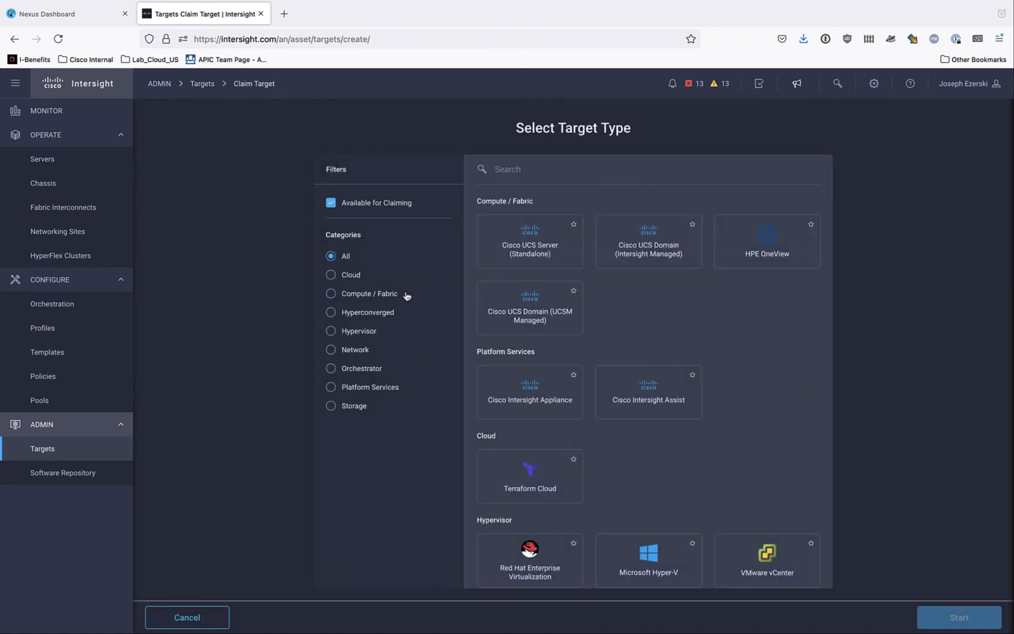
left_click(330, 352)
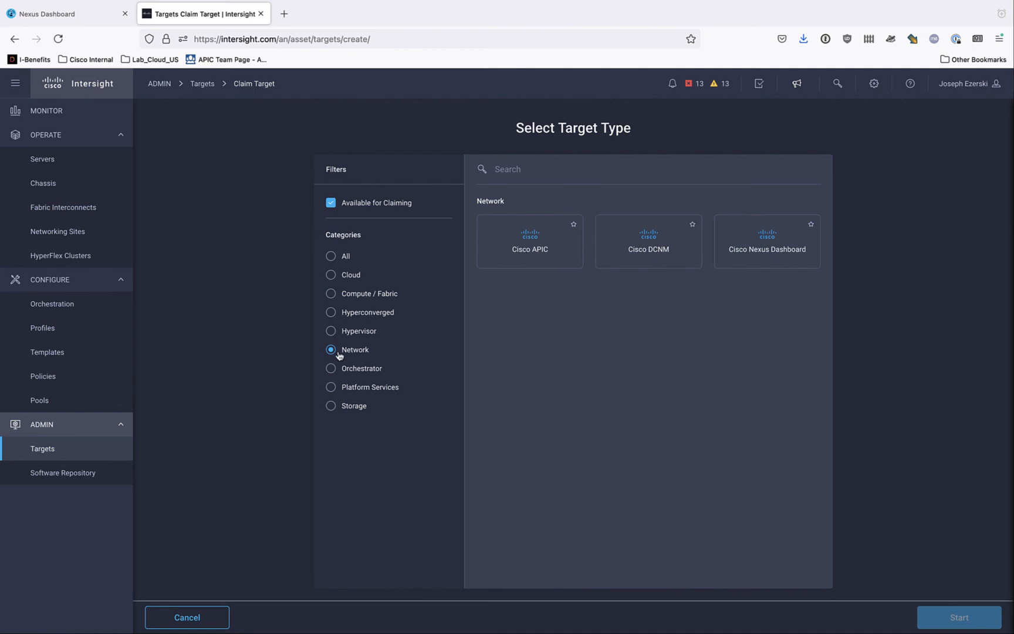
left_click(746, 247)
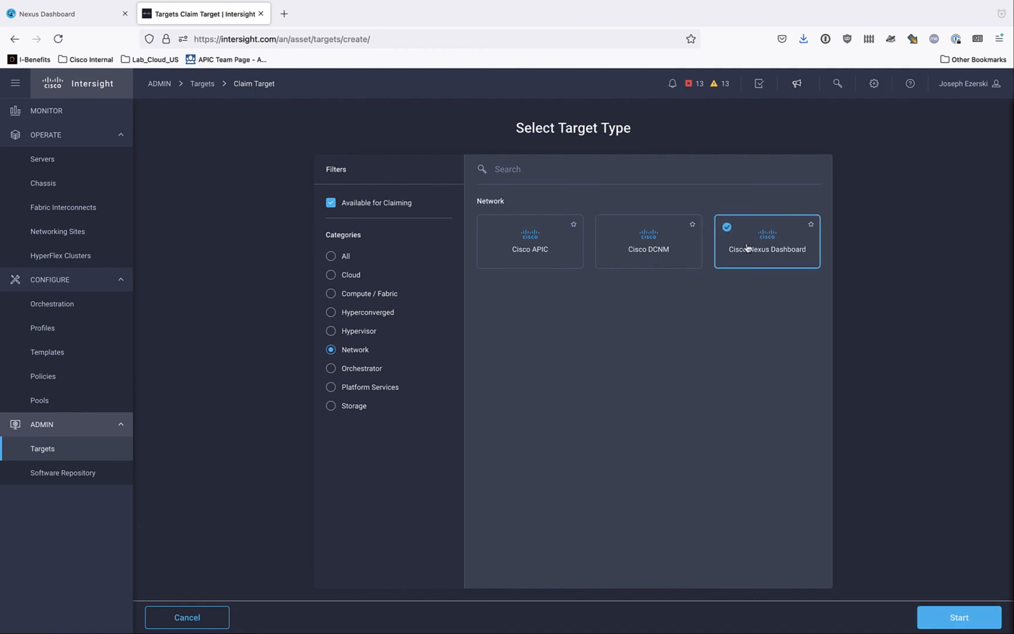
left_click(952, 617)
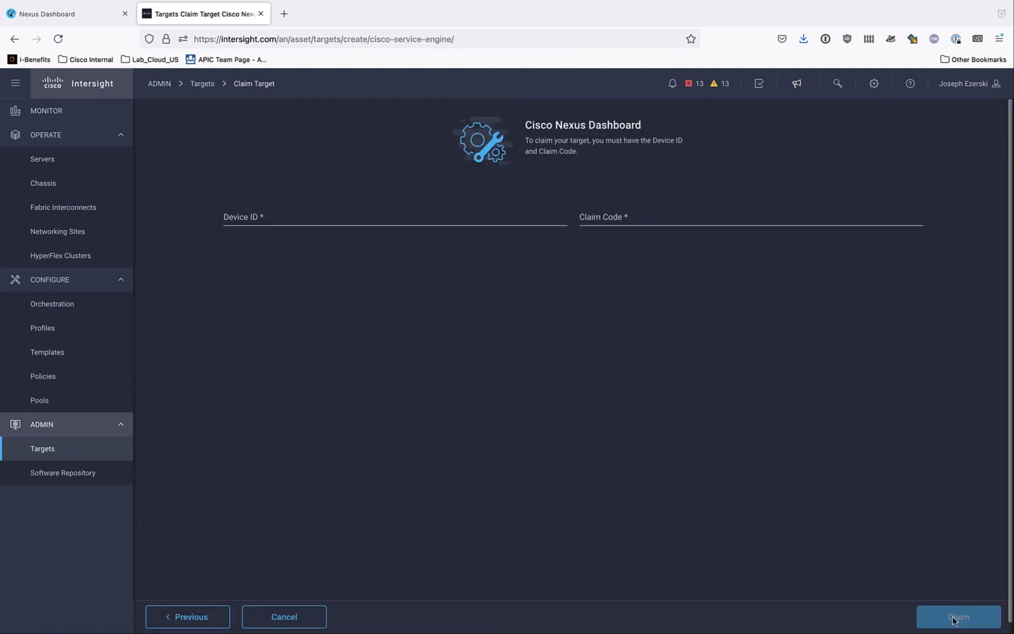
- Claim the target in Intersight with the copied Device ID and the claim code copied from Nexus Dashboard's Intersight Device Connector page
left_click(397, 218)
key("ctrl+v")
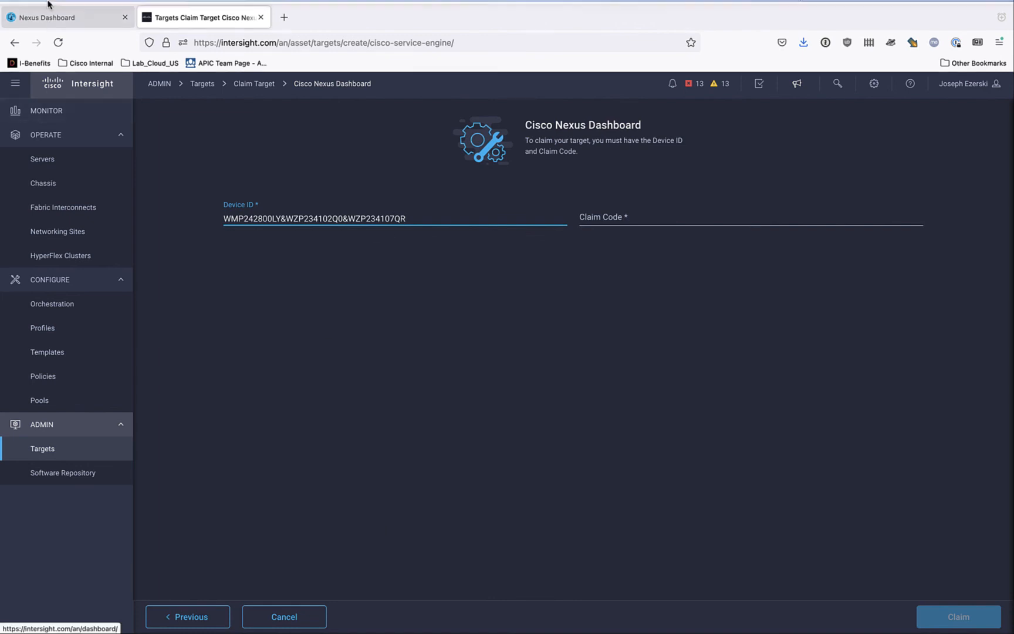
left_click(26, 17)
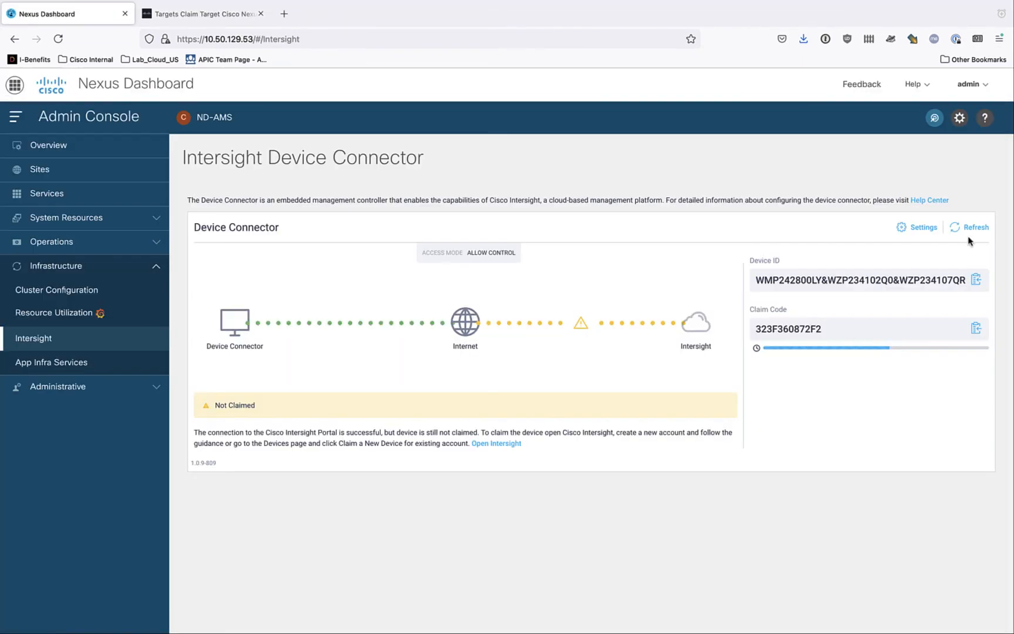
left_click(976, 328)
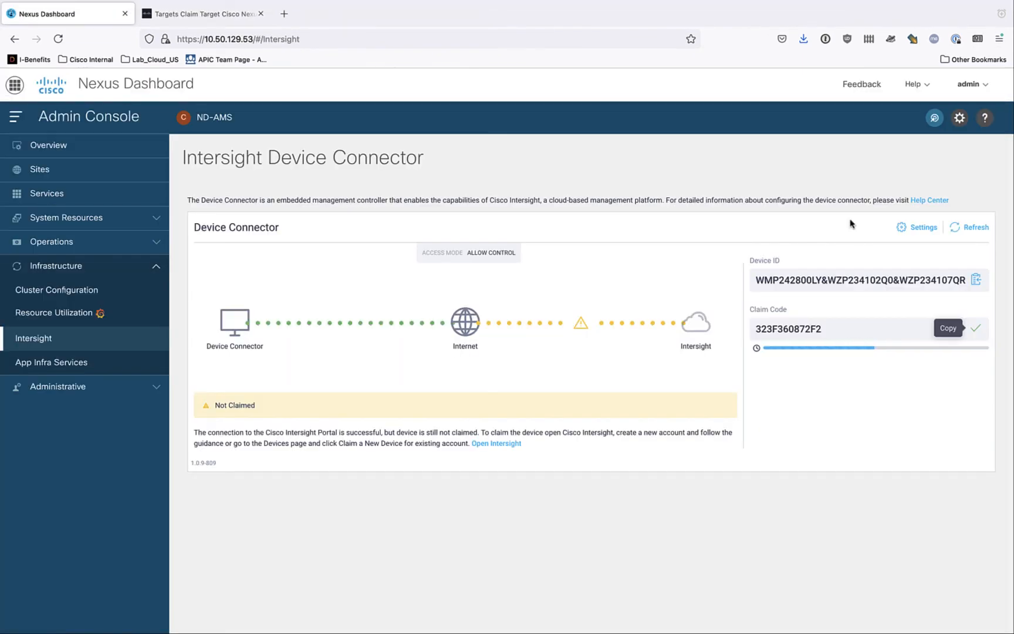
left_click(205, 14)
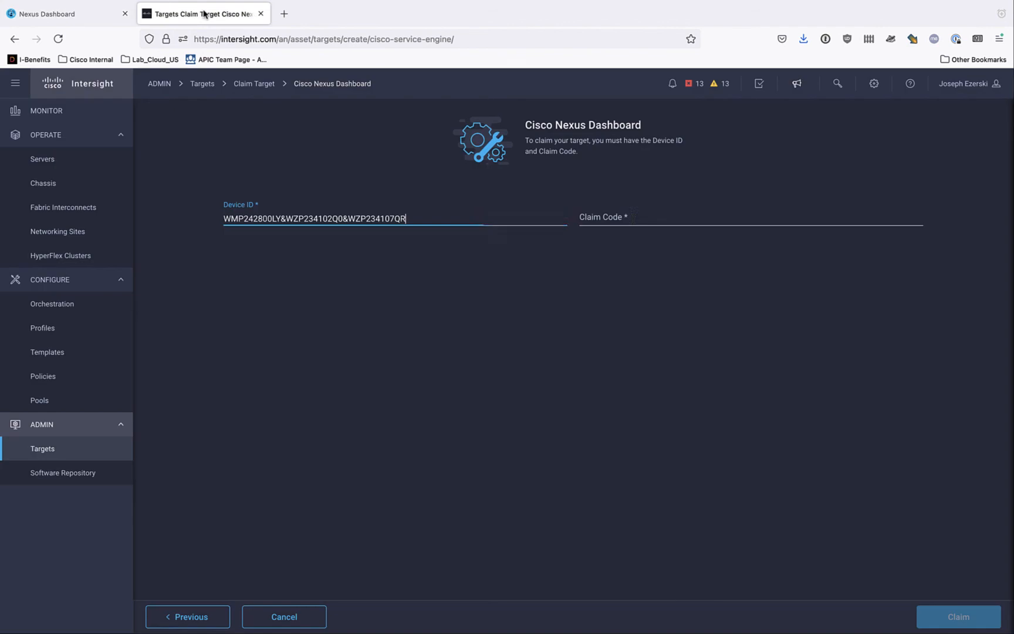
left_click(633, 218)
key("super+v")
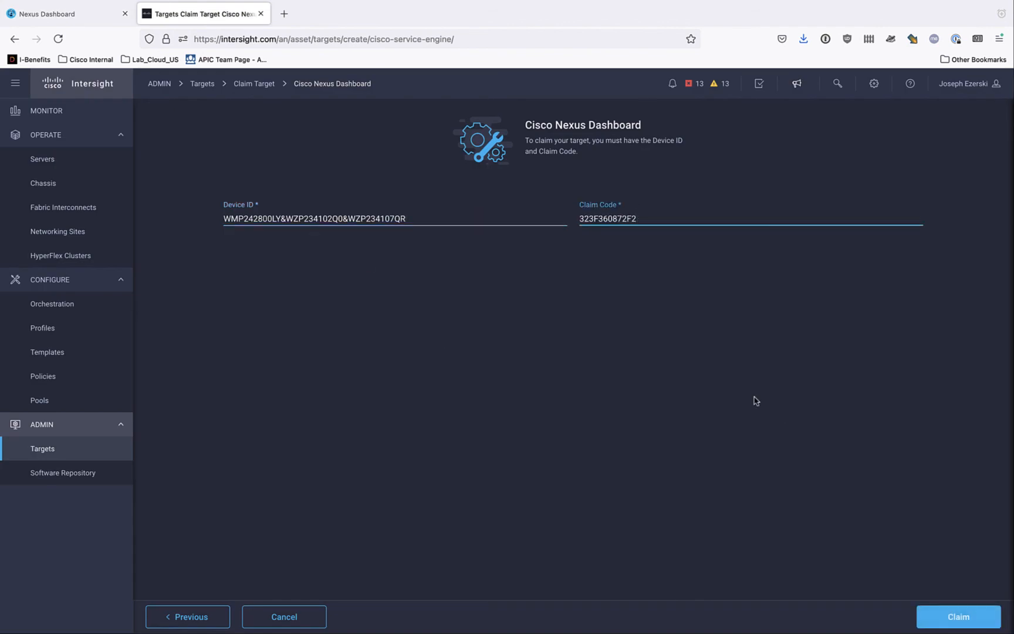
left_click(958, 616)
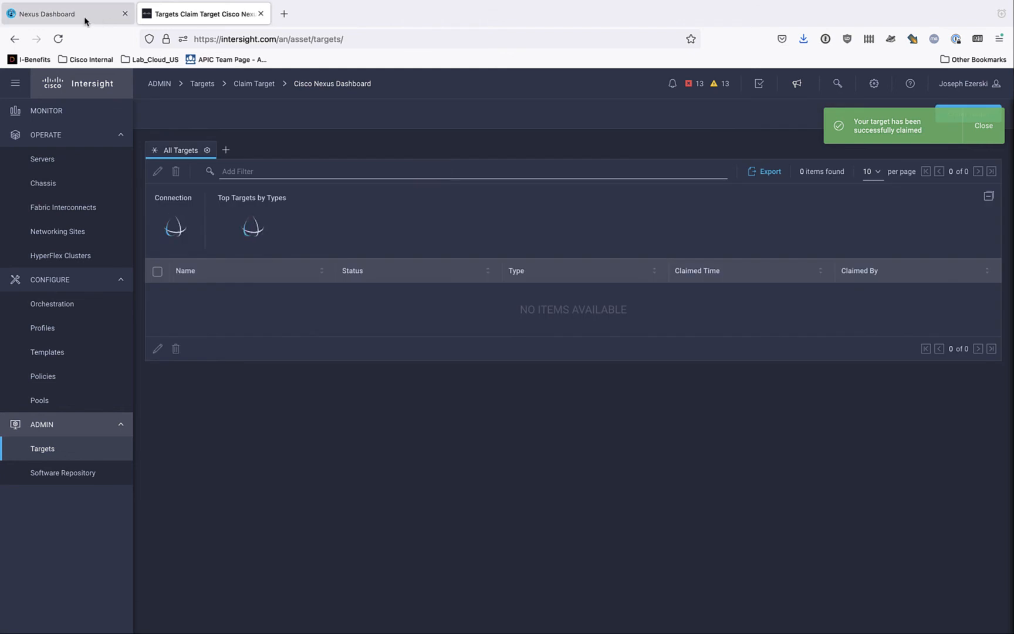
- Switch to Nexus Dashboard and refresh the Device Connector to check its claim status
left_click(80, 18)
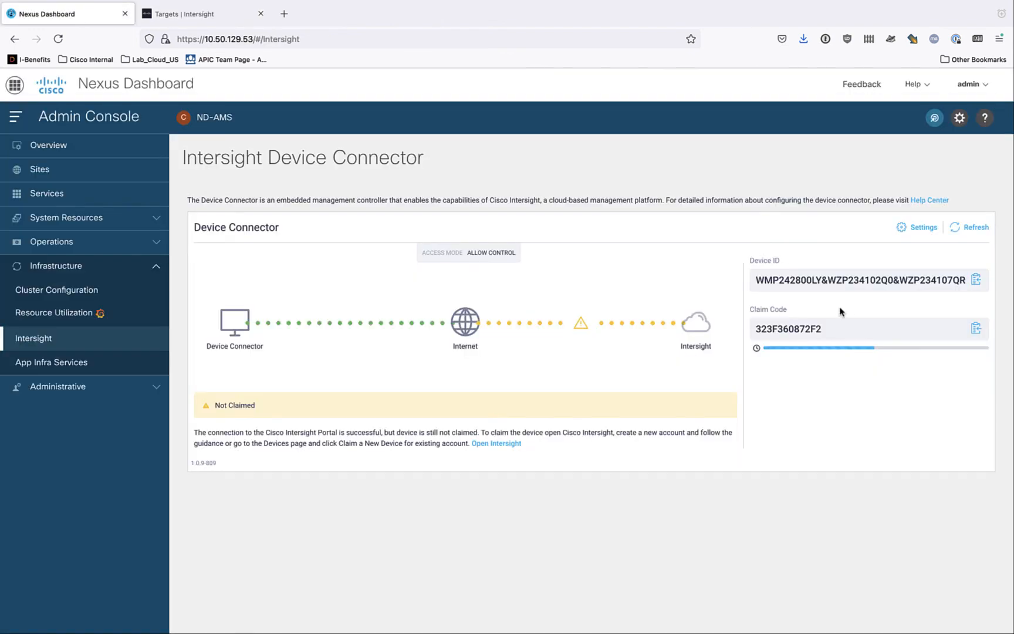
left_click(977, 229)
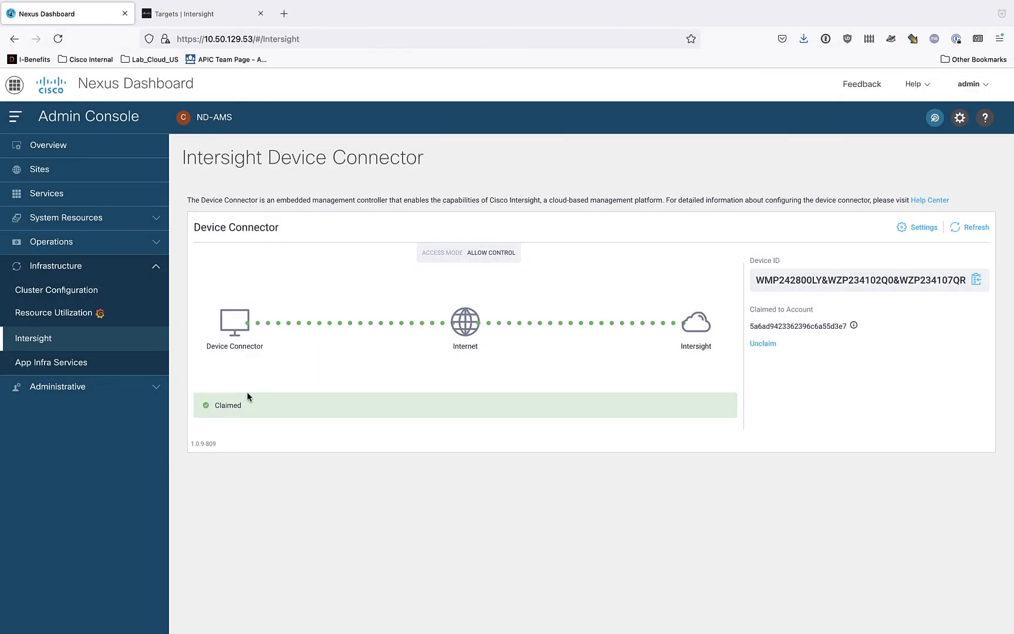
- Open the Sites page and switch to APIC to view the mgmt tenant's in-band EPG INBAND_MGMT_EPG
left_click(44, 171)
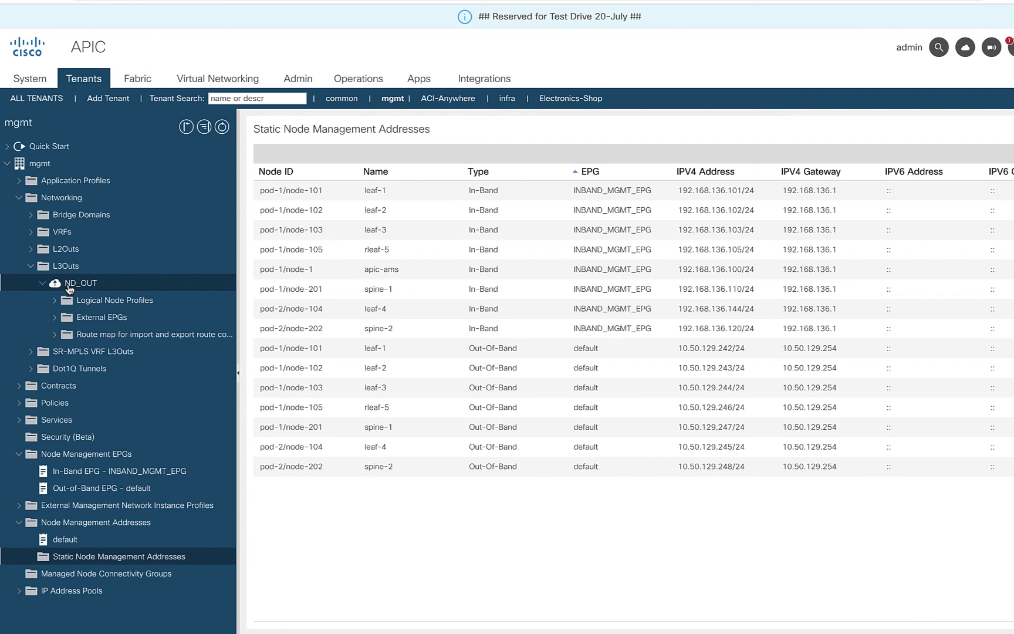
left_click(125, 472)
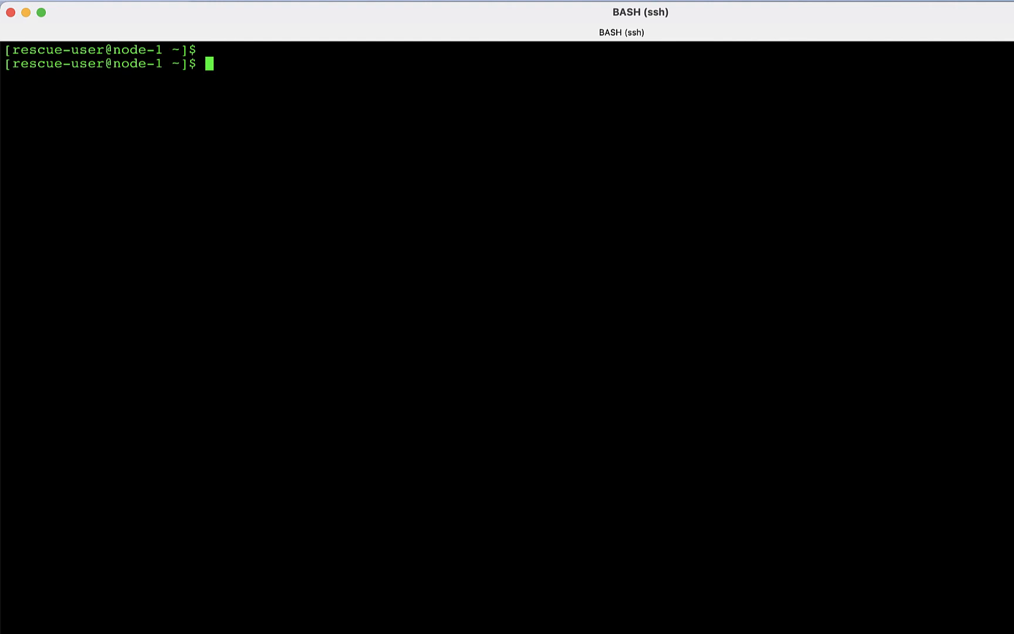
- Switch to the SSH terminal on node-1 and run acs without arguments to list its subcommands
type("acs")
key("Return")
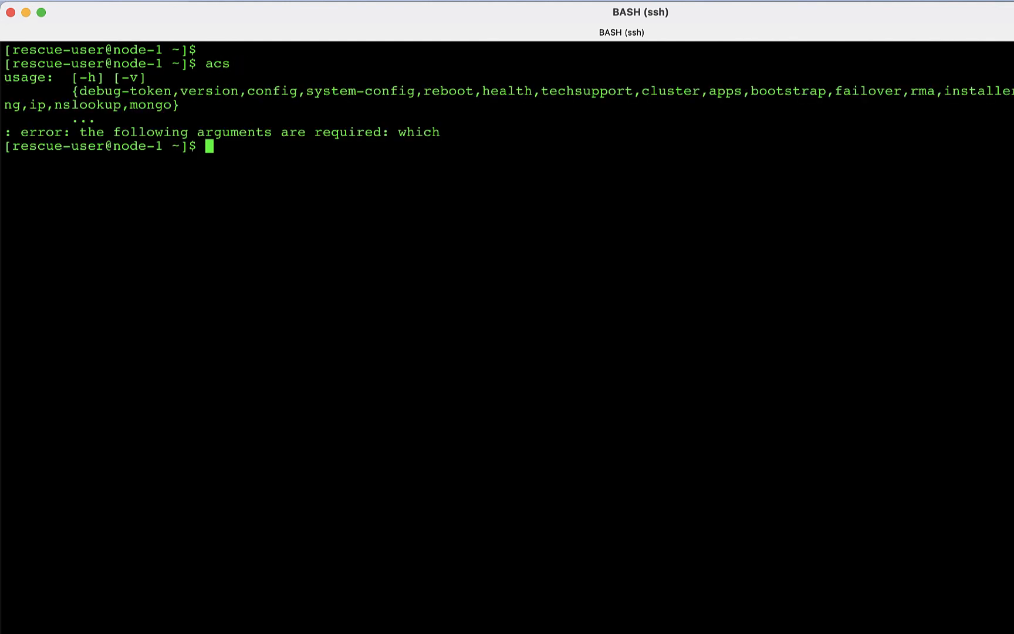
- Test reachability of the APIC's in-band address by running acs ping 192.168.136.100, and stop the ping
type("acs ping")
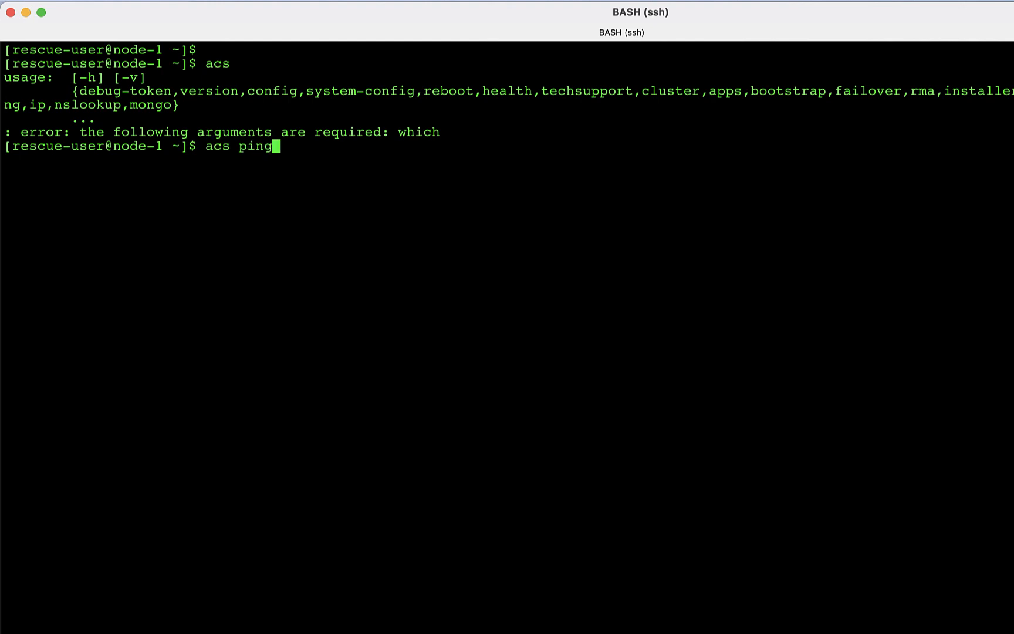
type(" 192.168.136")
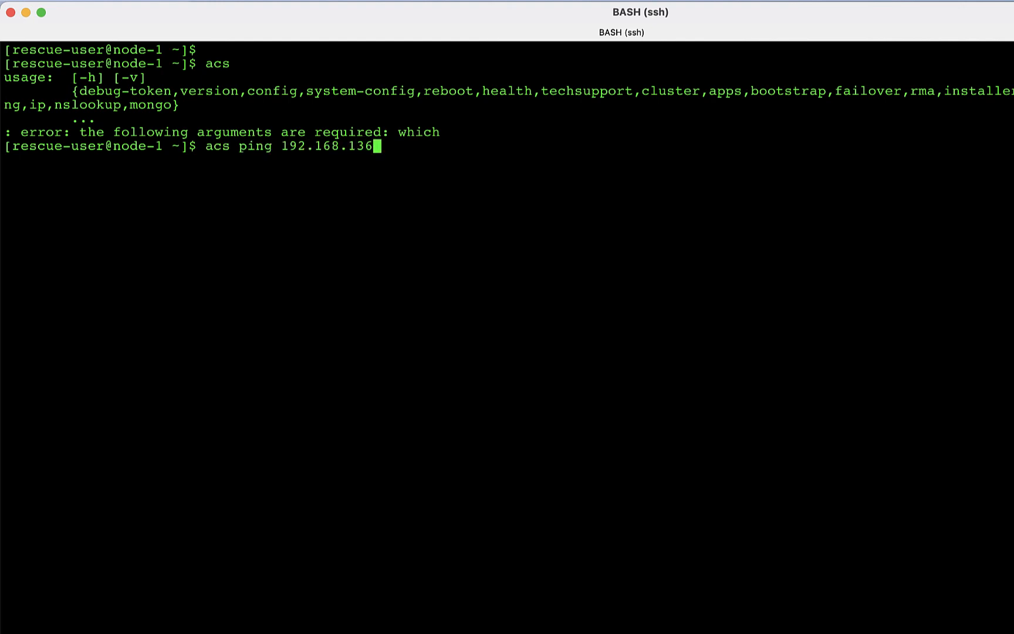
type(".100")
key("Return")
key("ctrl+c")
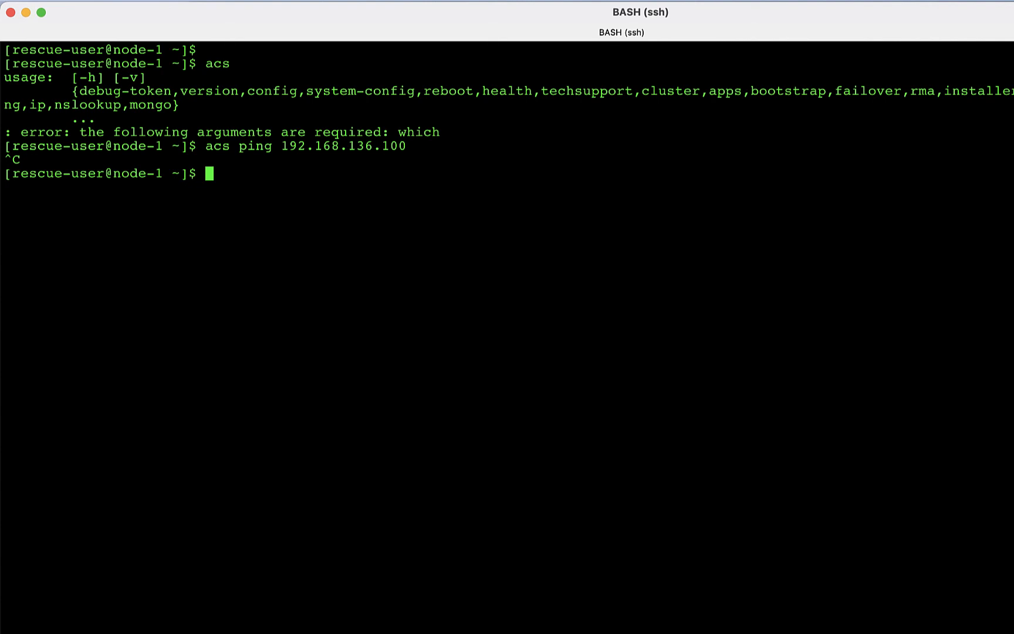
- Switch to Nexus Dashboard and add the data network route 192.168.136.0/24 to the cluster configuration, saving the routes
key("super+Tab")
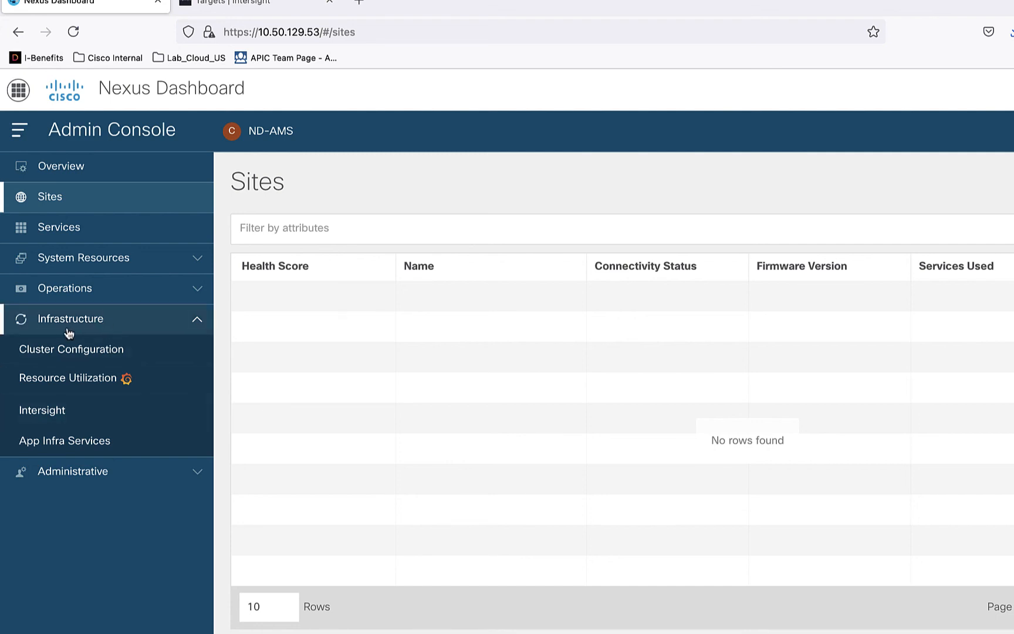
left_click(75, 355)
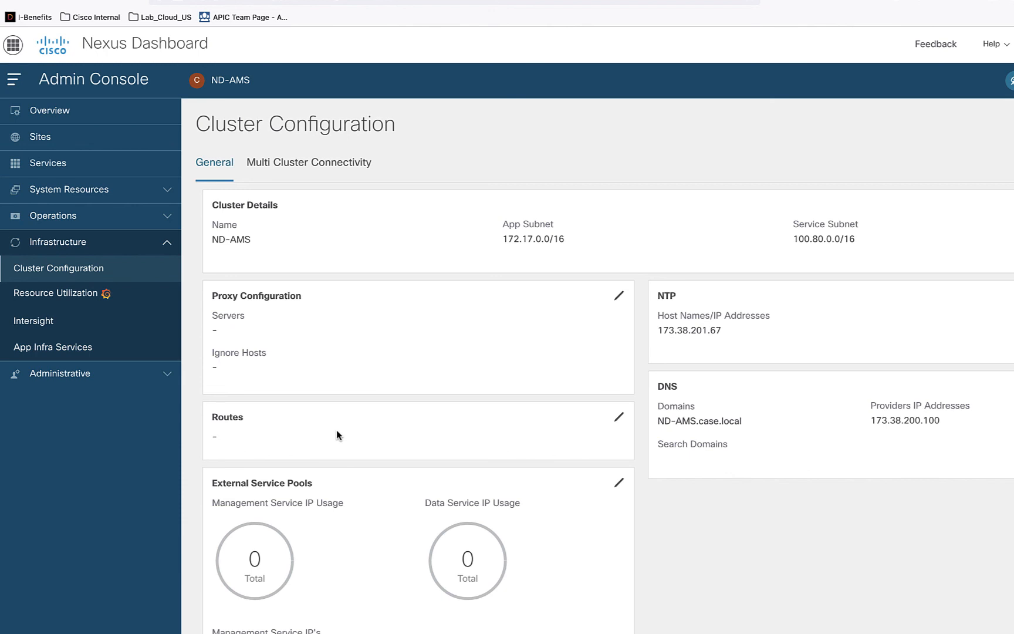
left_click(618, 417)
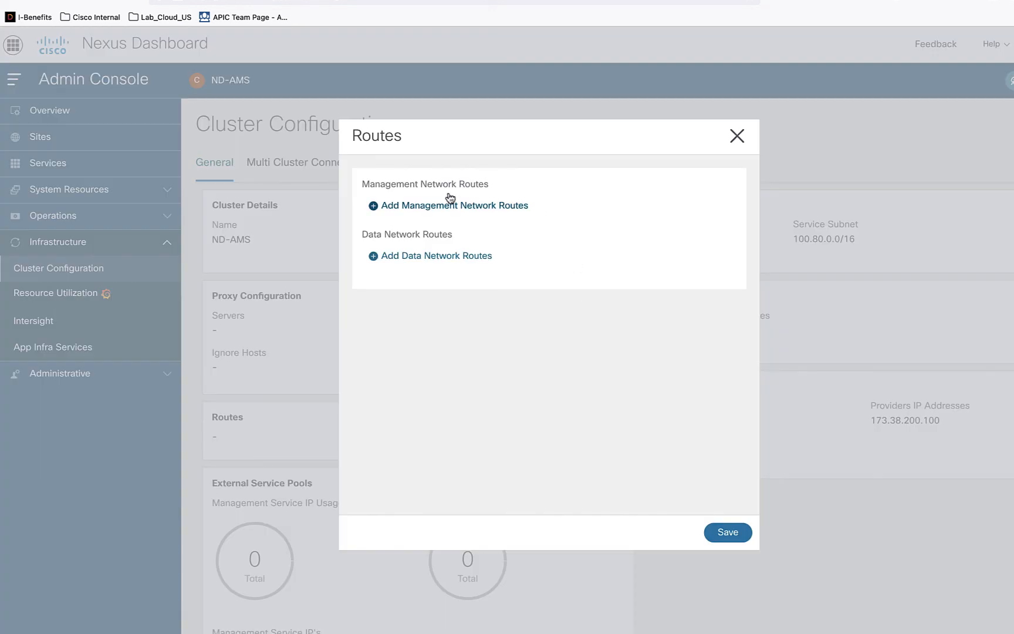
left_click(418, 256)
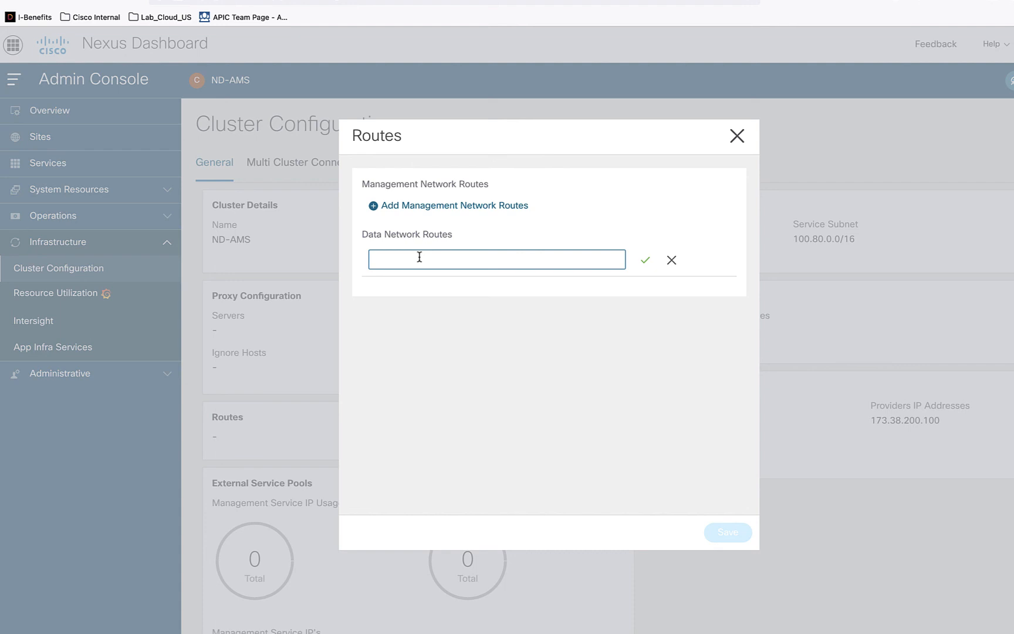
left_click(419, 257)
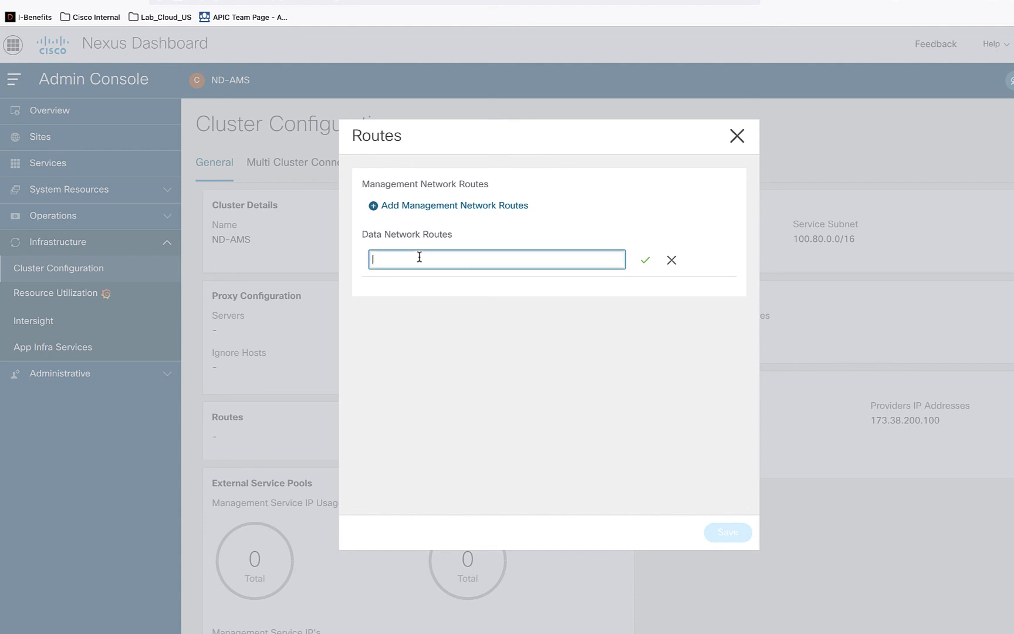
type("192.168.136.0/24")
left_click(645, 260)
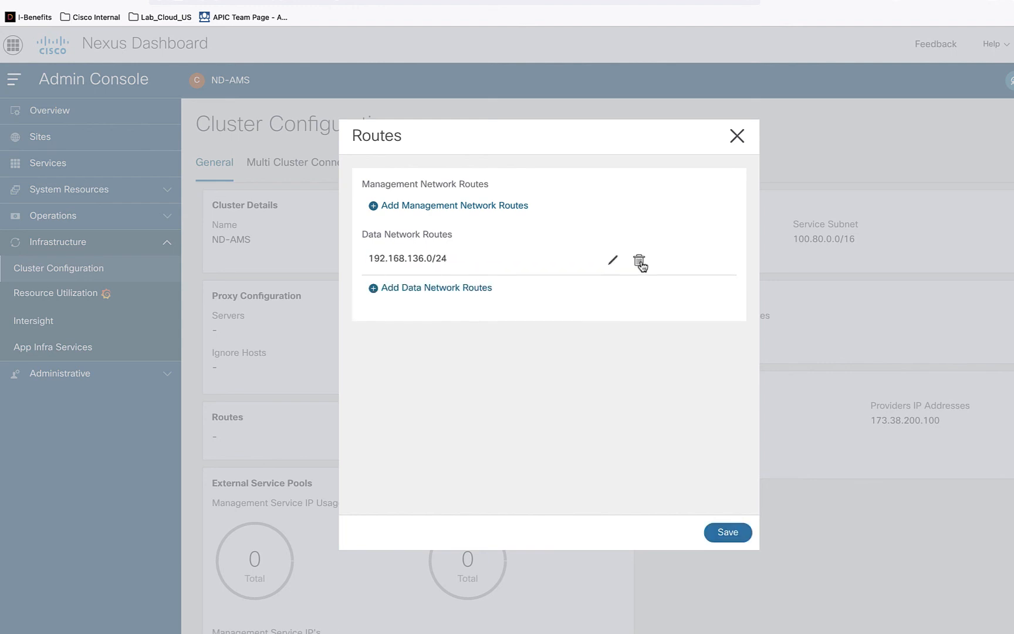
left_click(728, 531)
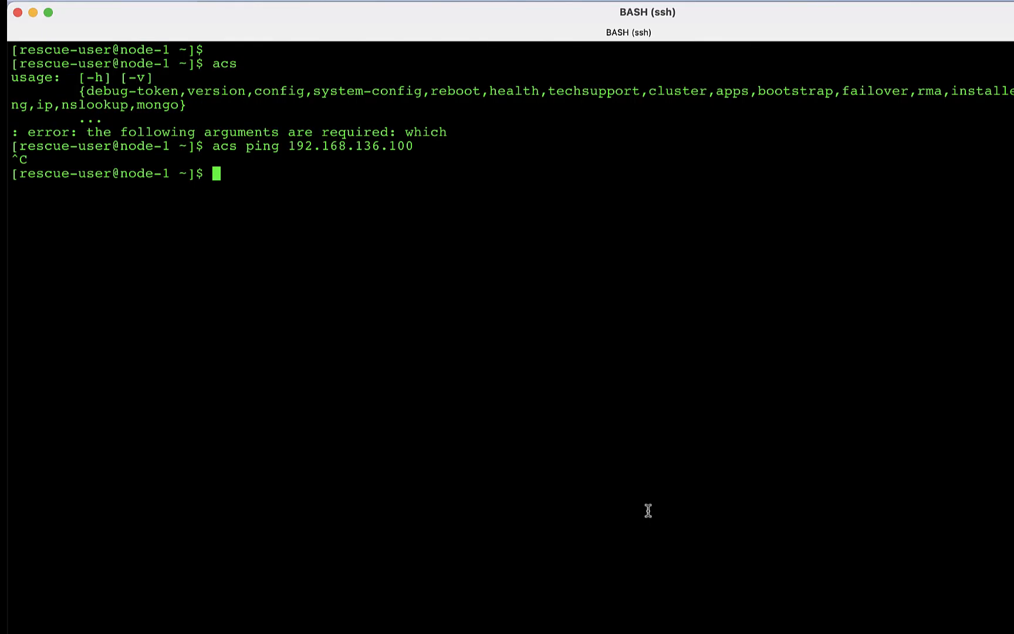
- Switch to the node-1 terminal, repeat the acs ping to 192.168.136.100, and stop it after several packets
key("Up")
key("Return")
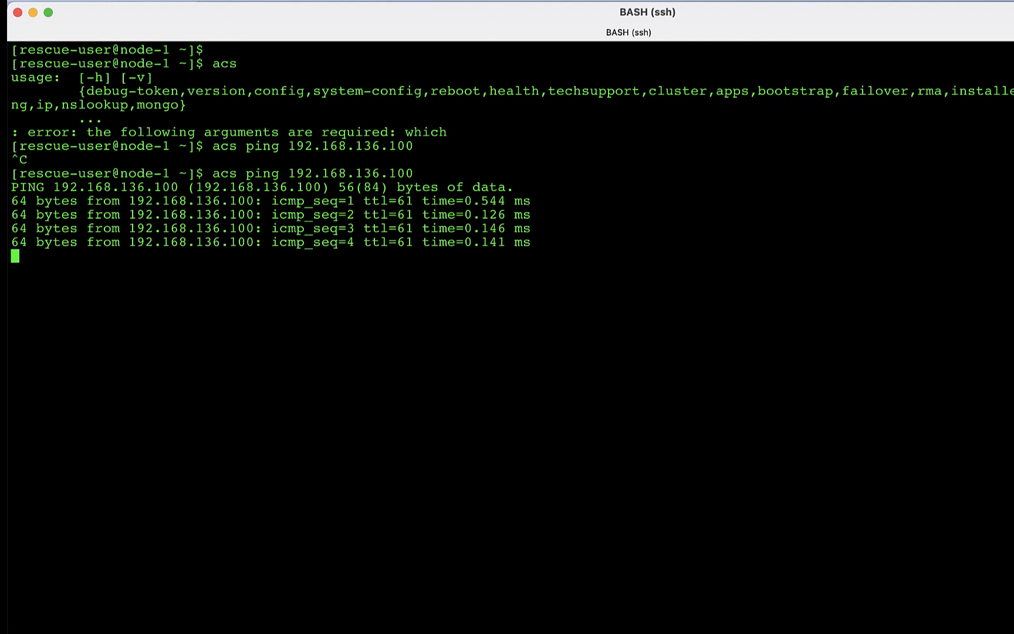
key("ctrl+c")
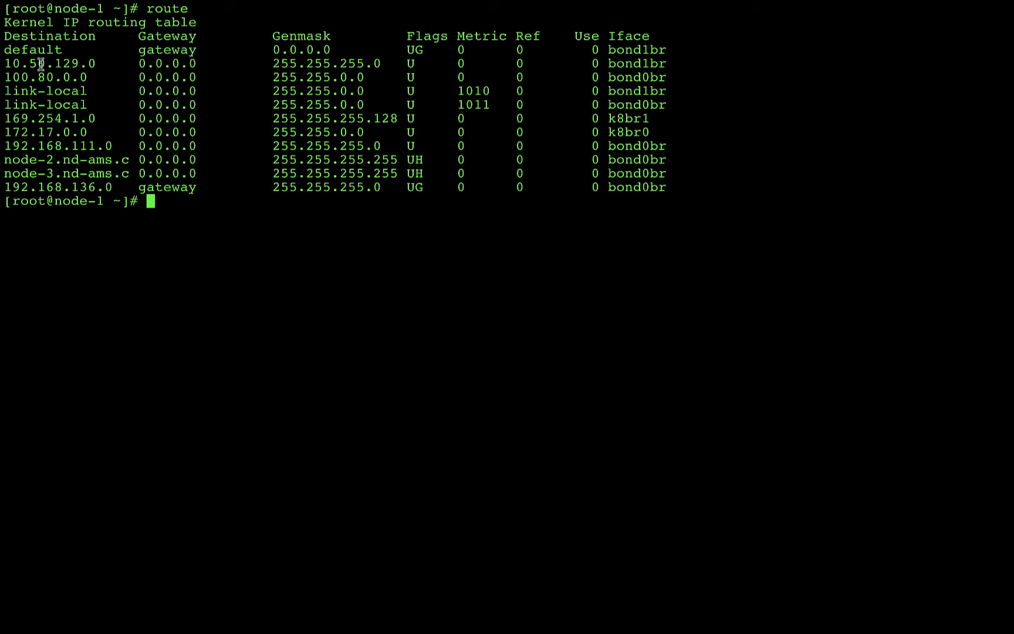
- Examine node-1's kernel routing table, marking the default route and the 10.50.129.0 and 192.168.111.0 entries with their interfaces
left_click_drag(12, 64, 214, 68)
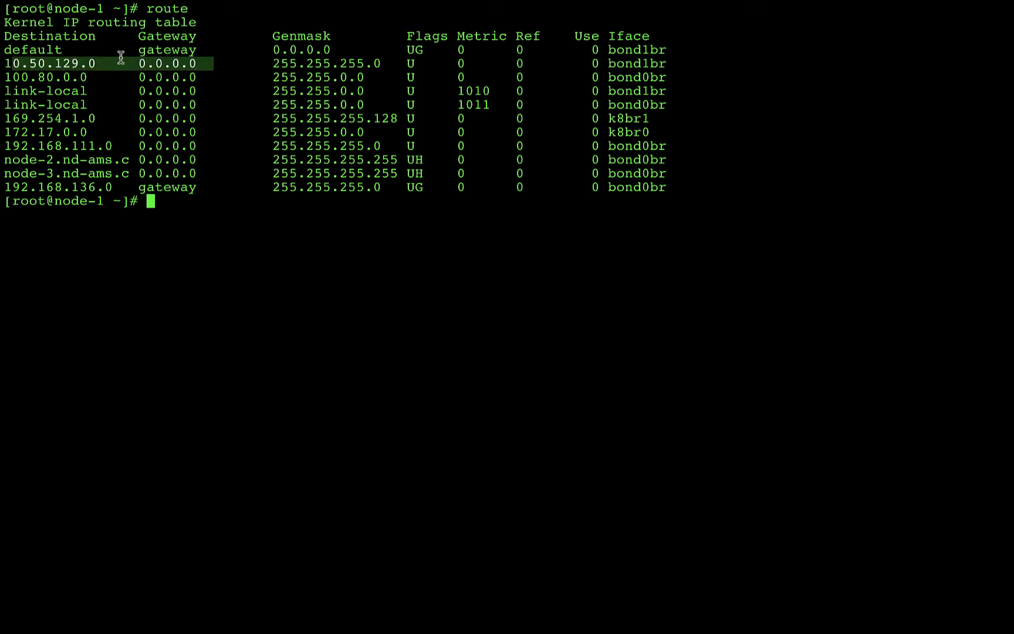
left_click_drag(13, 51, 675, 53)
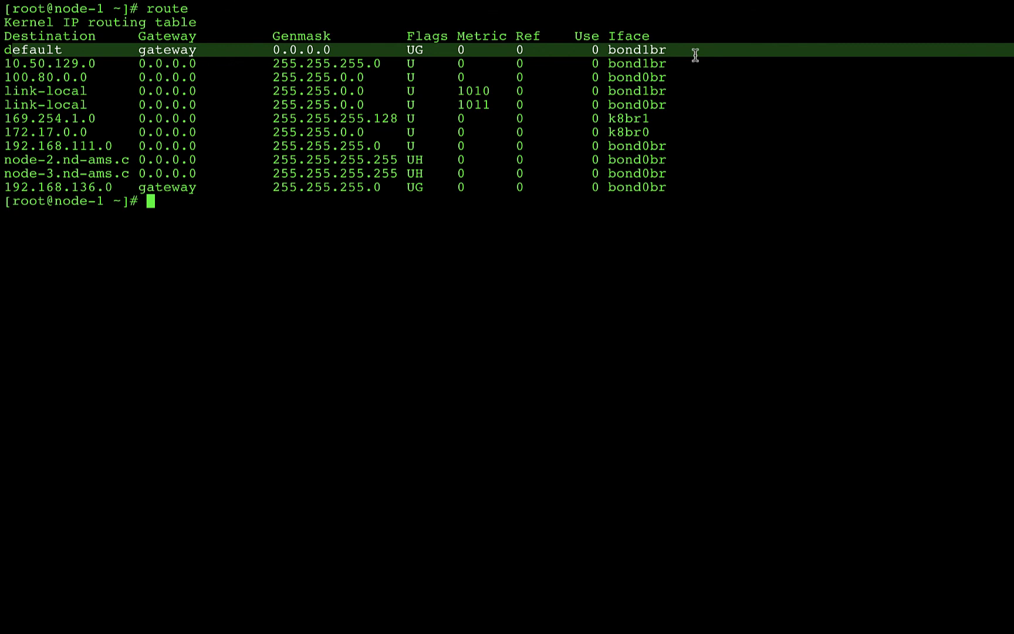
left_click_drag(670, 61, 5, 65)
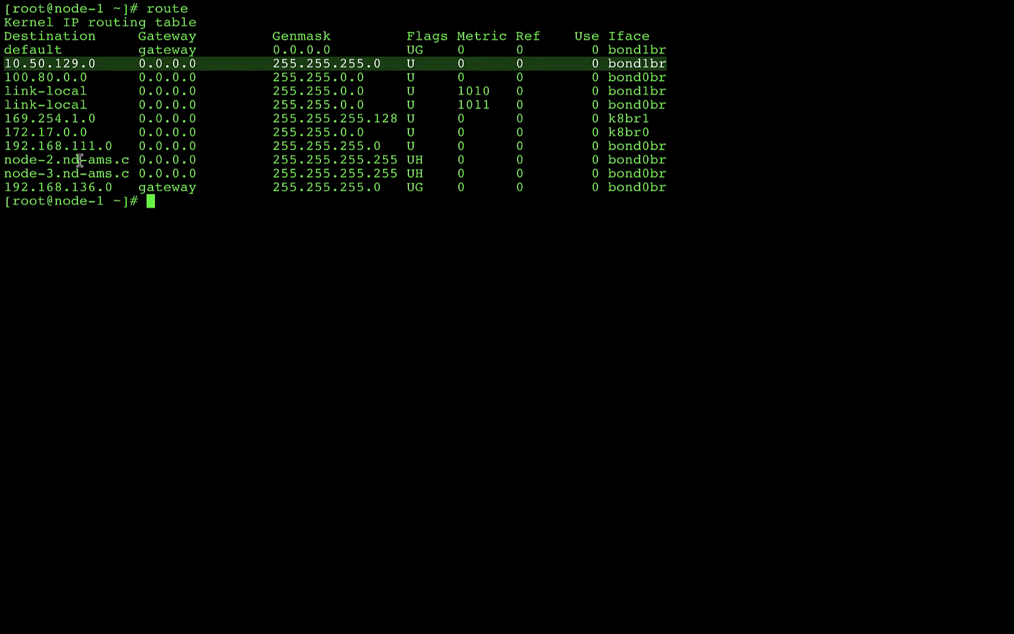
left_click_drag(4, 146, 384, 146)
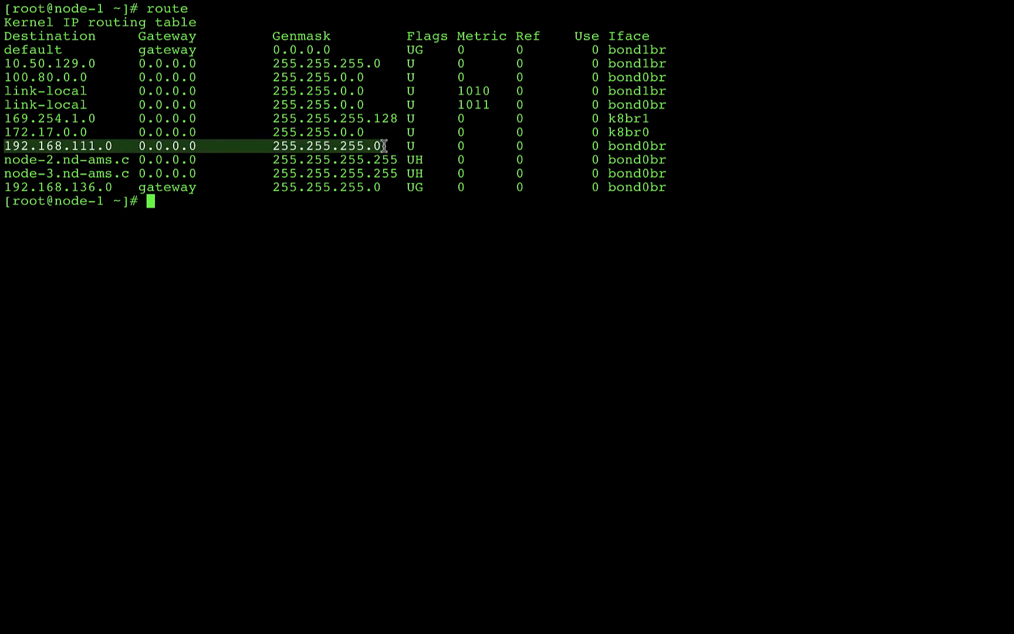
left_click_drag(384, 146, 678, 154)
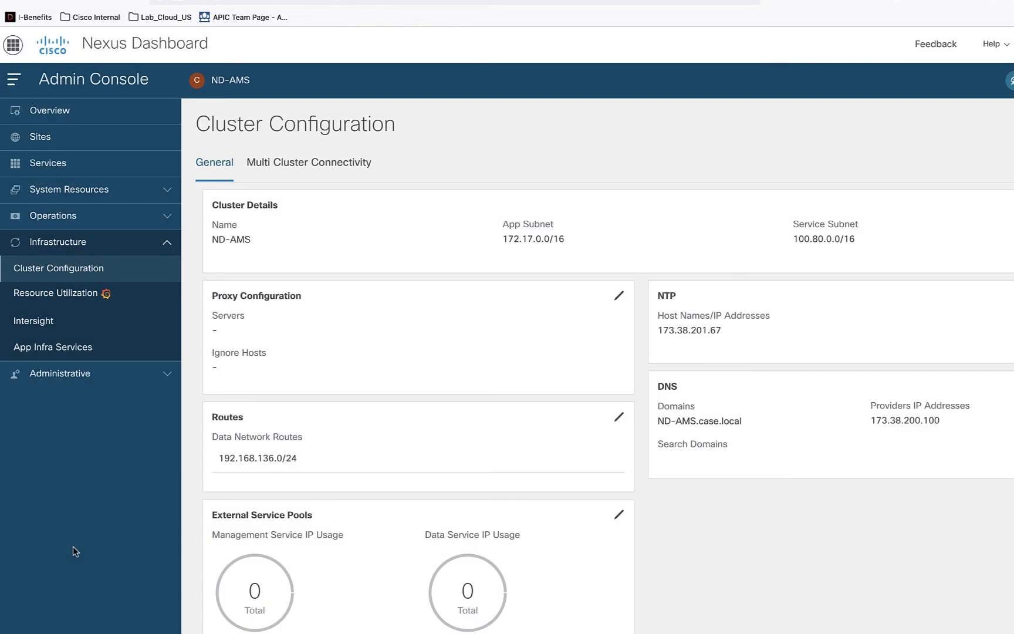
- Start adding an ACI site in Nexus Dashboard, with site name AMS and host address 192.168.136.100
left_click(60, 138)
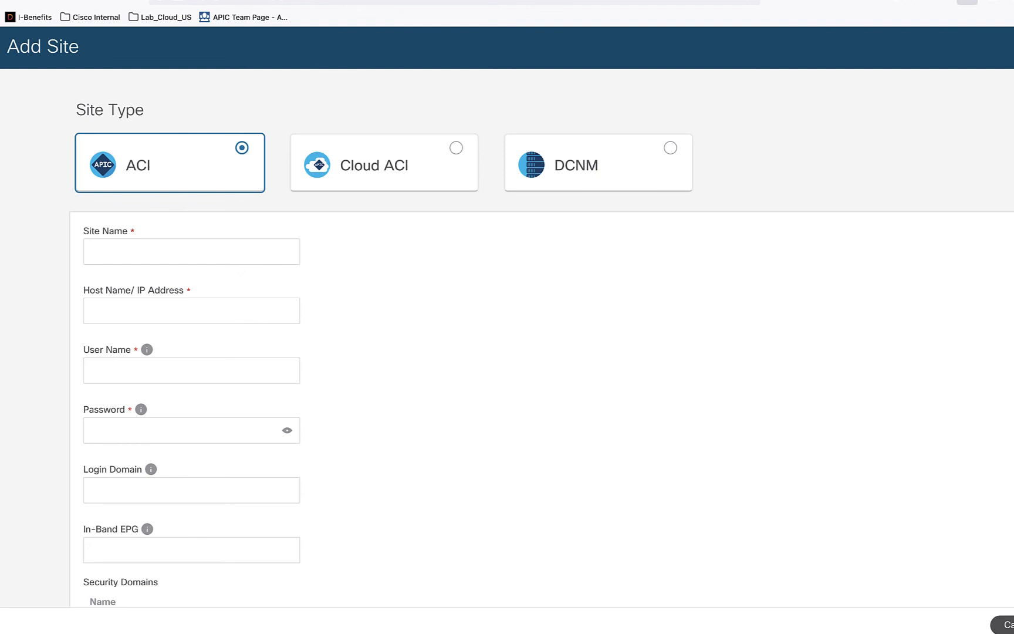
left_click(271, 300)
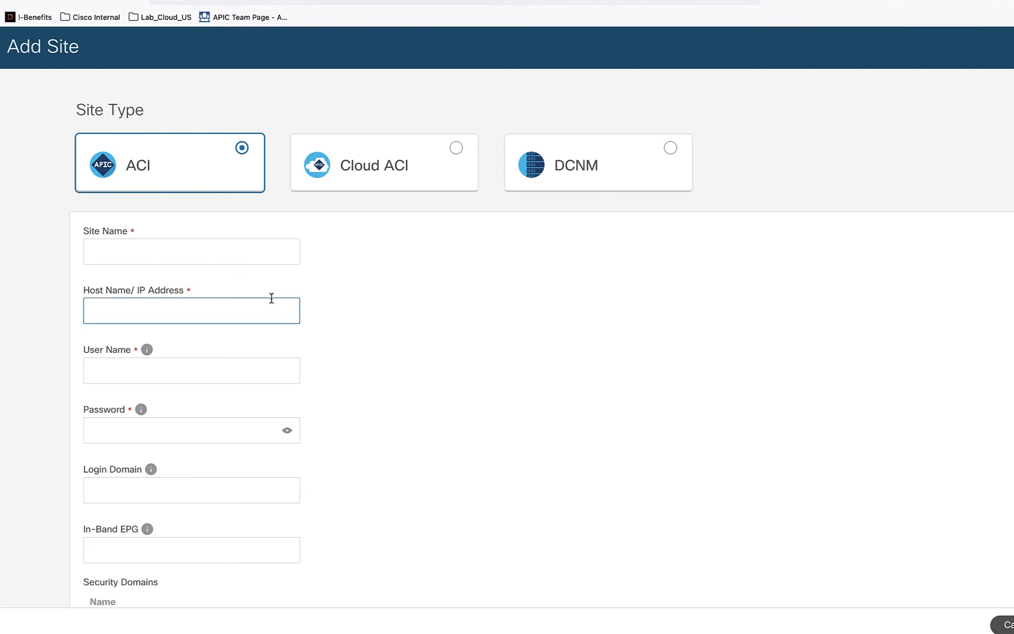
left_click(222, 251)
type("AMS")
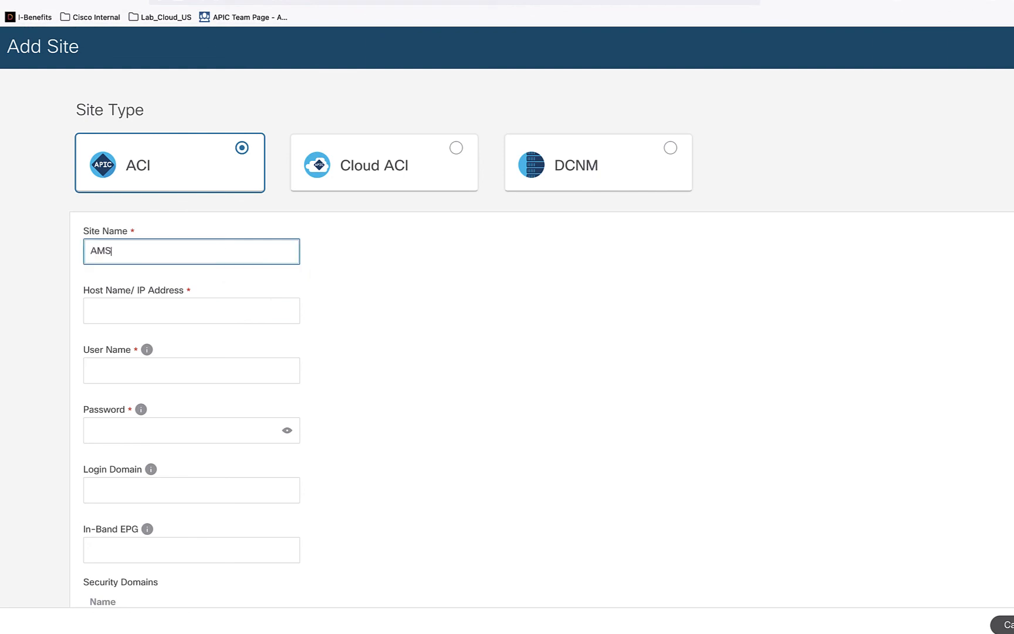
left_click(122, 312)
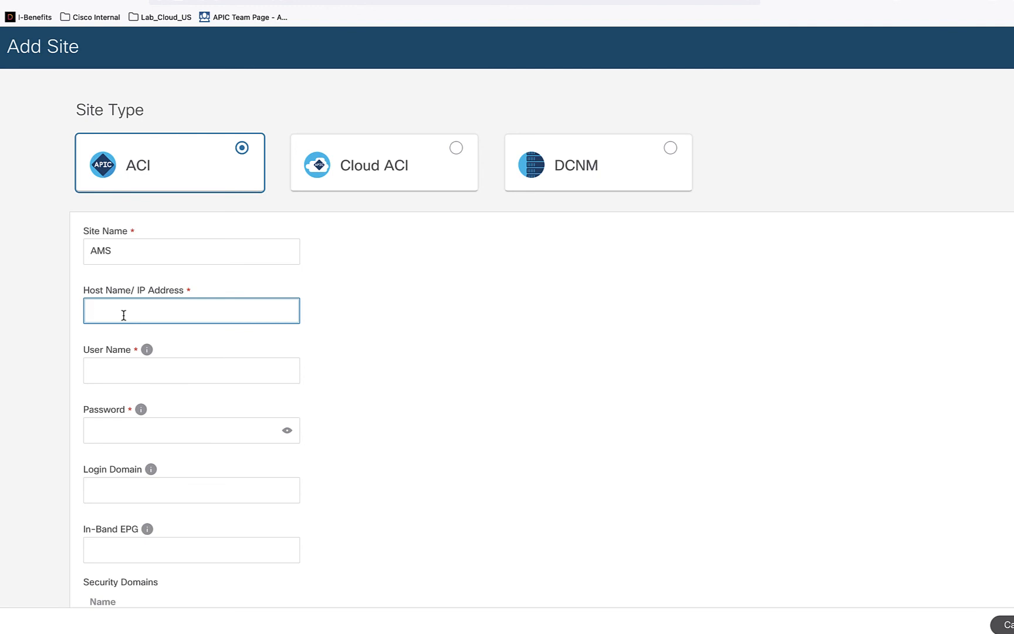
type("192.168.1")
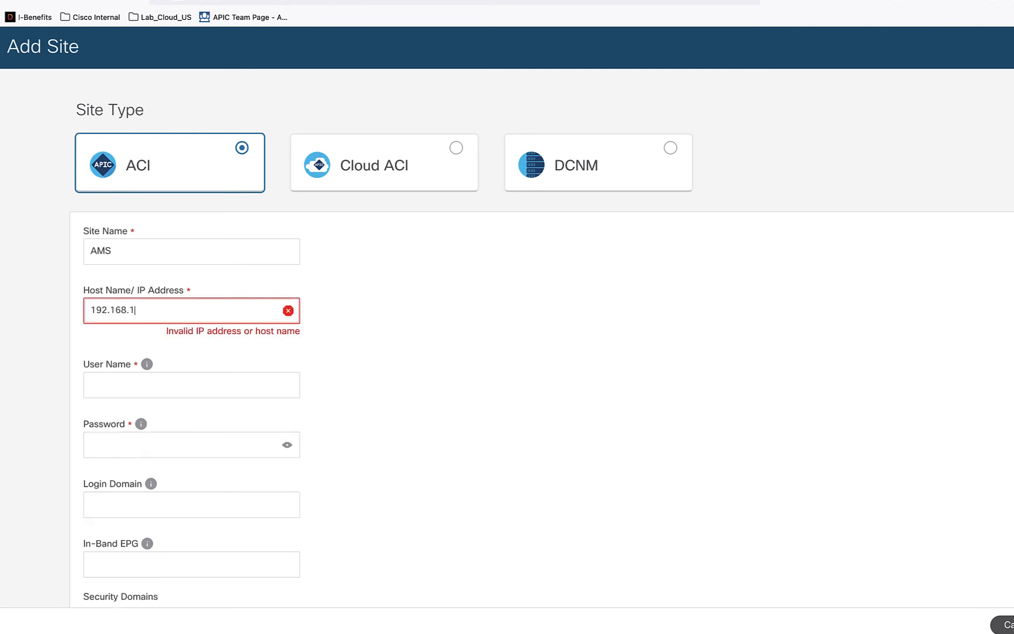
type("36.100")
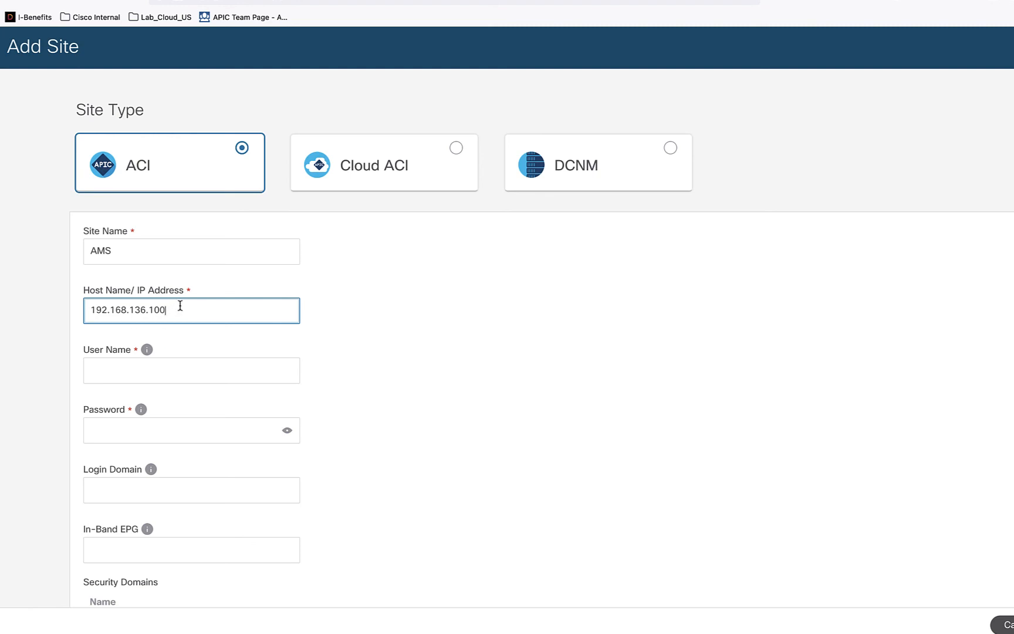
- Enter the site's login credentials, with user name admin and the account password
left_click(140, 371)
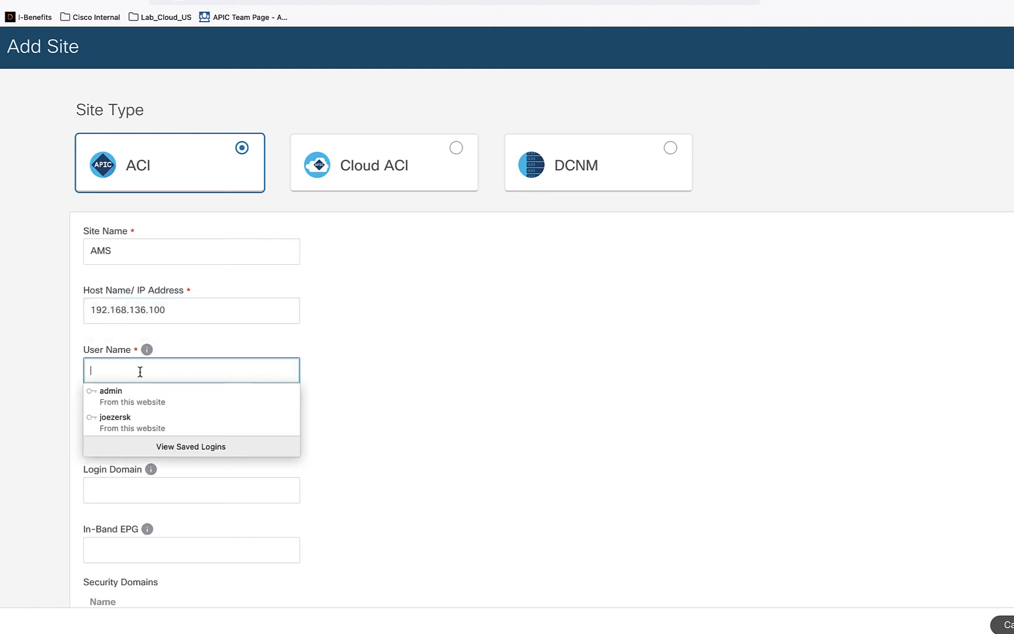
type("admin")
left_click(150, 437)
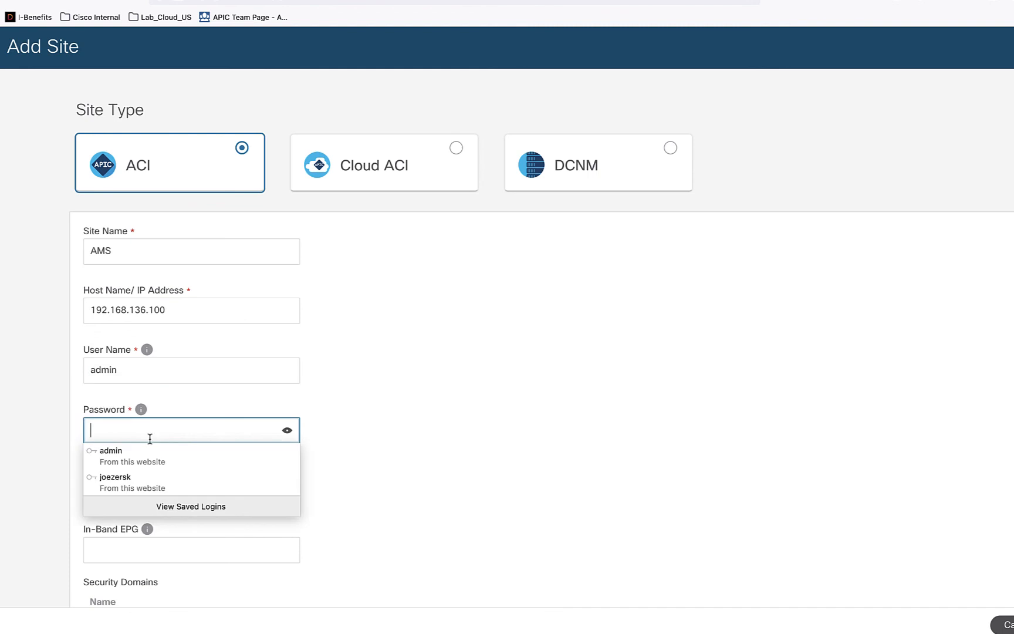
type("********")
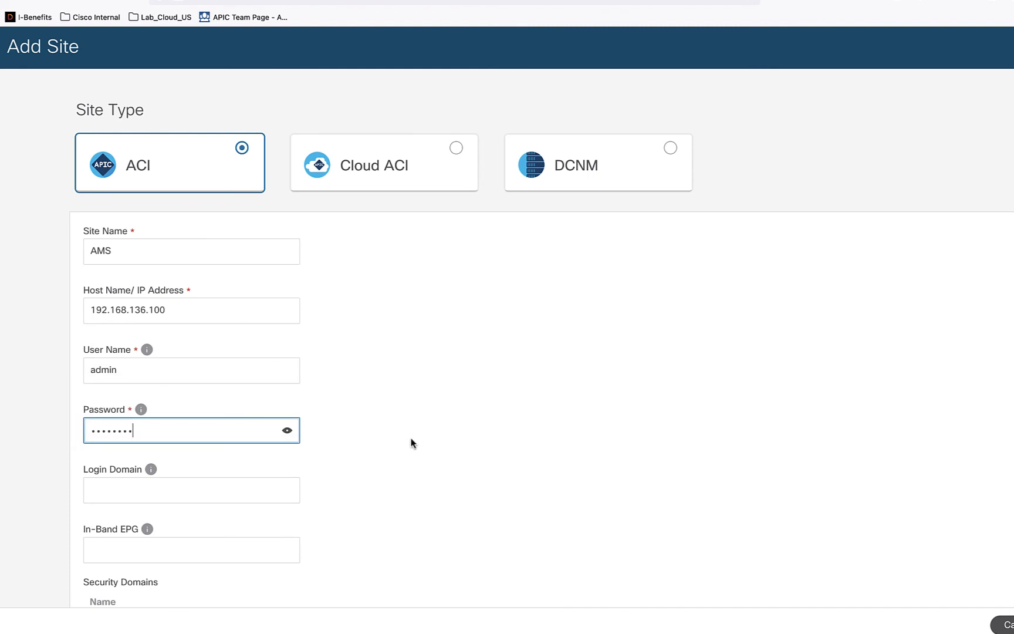
left_click(412, 439)
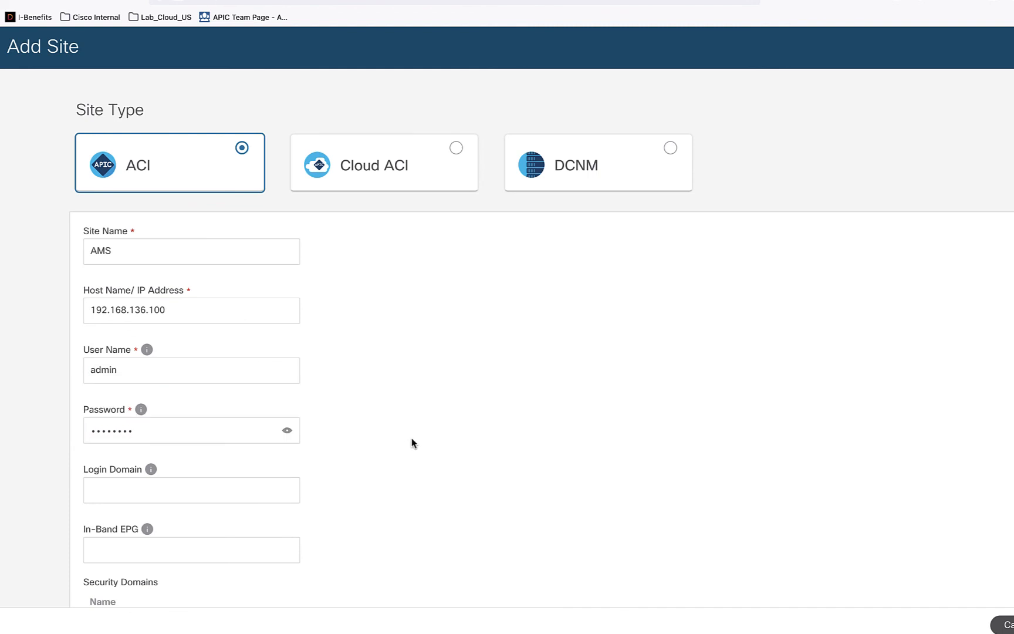
- Copy the in-band EPG name INBAND_MGMT_EPG from the APIC and paste it as the new site's In-Band EPG in Nexus Dashboard
scroll(412, 440, "down", 2)
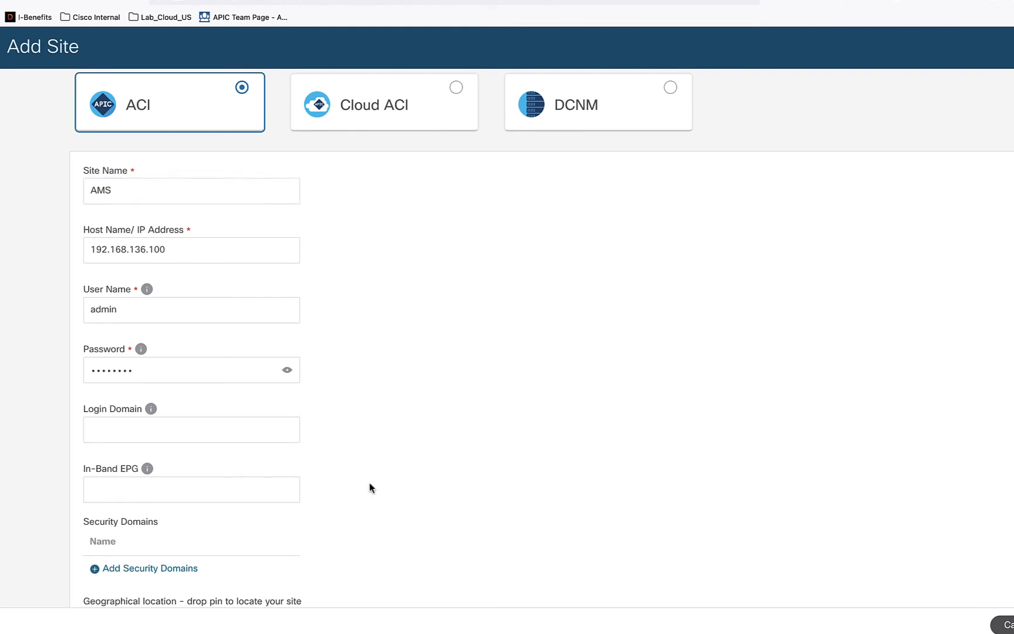
scroll(369, 486, "down", 3)
left_click(215, 422)
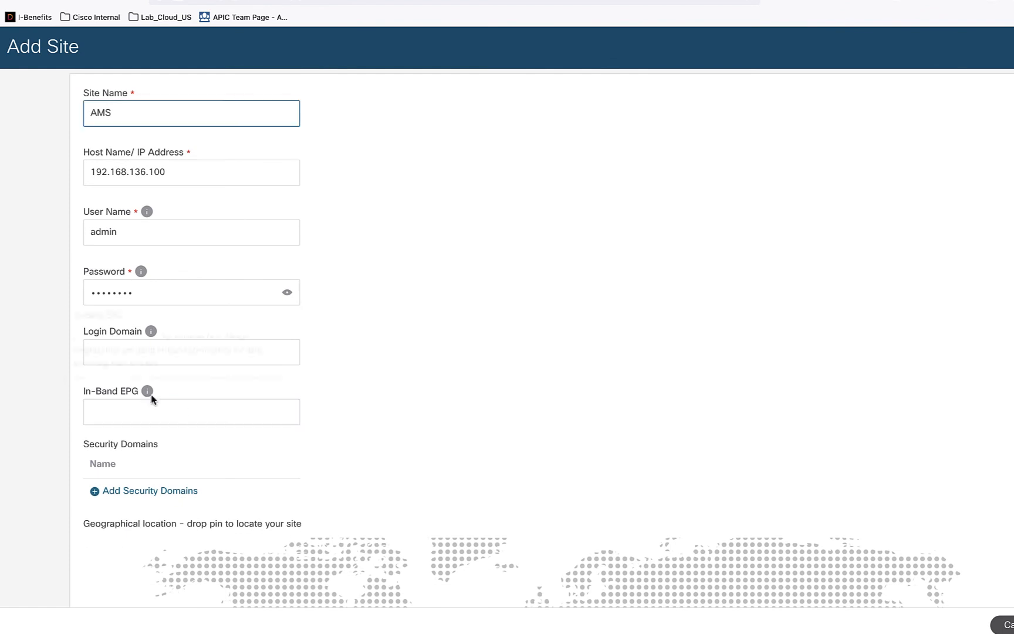
mouse_move(145, 392)
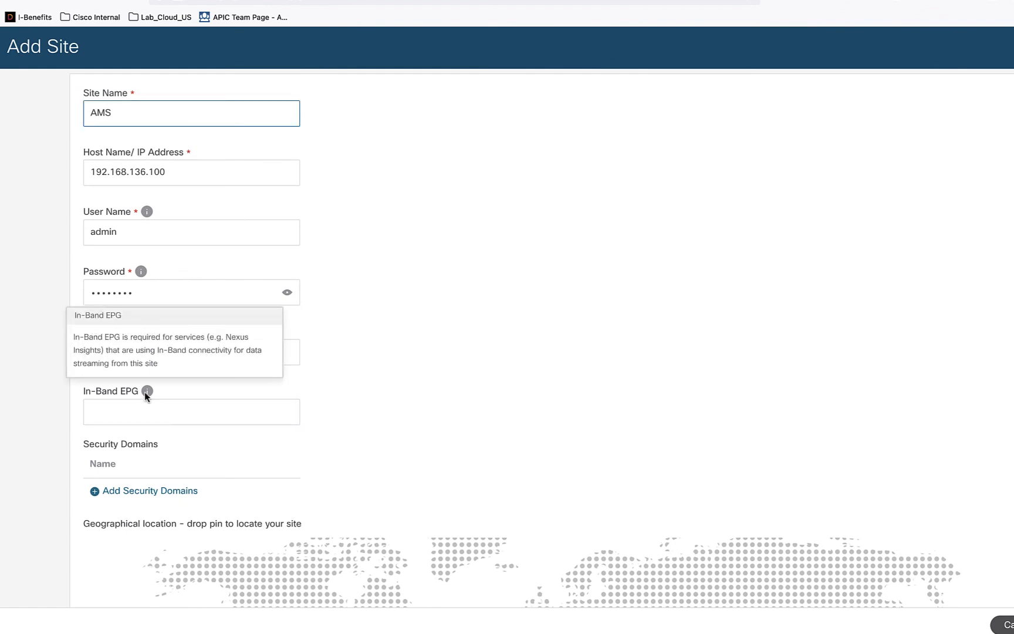
left_click(161, 416)
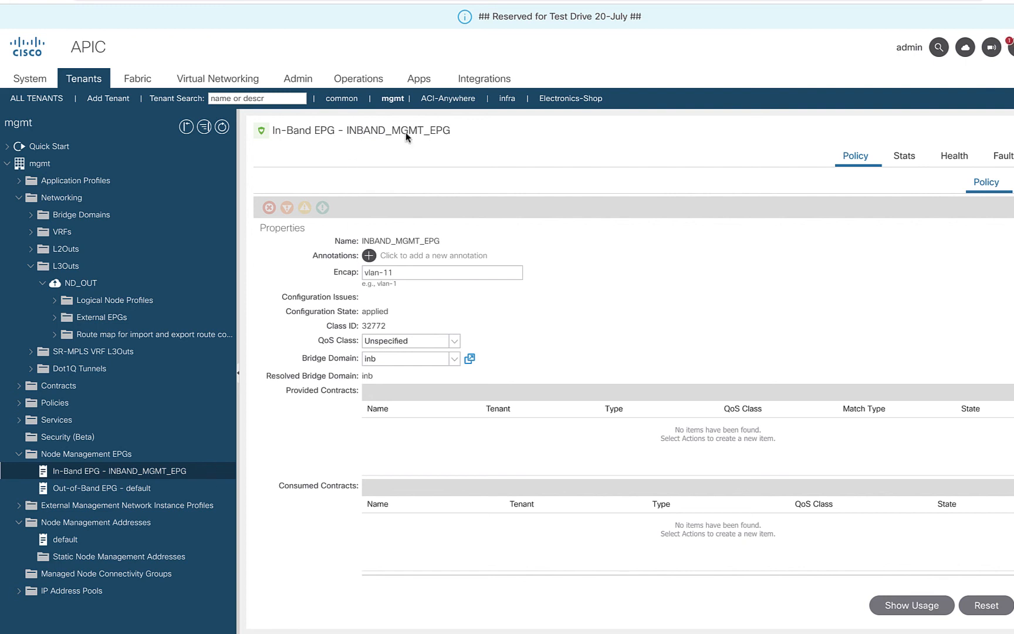
double_click(398, 240)
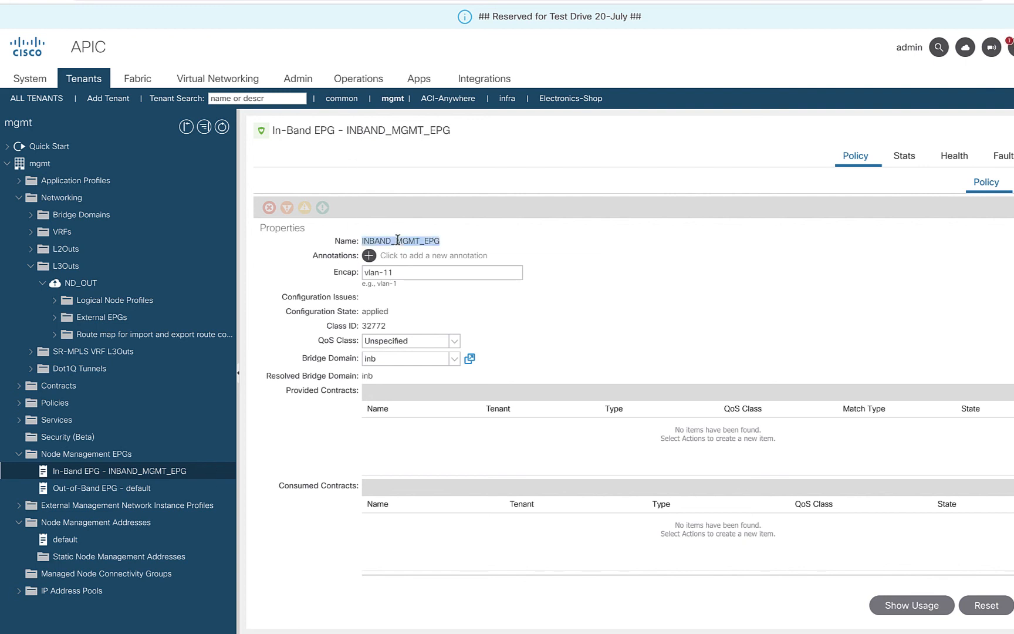
mouse_move(347, 347)
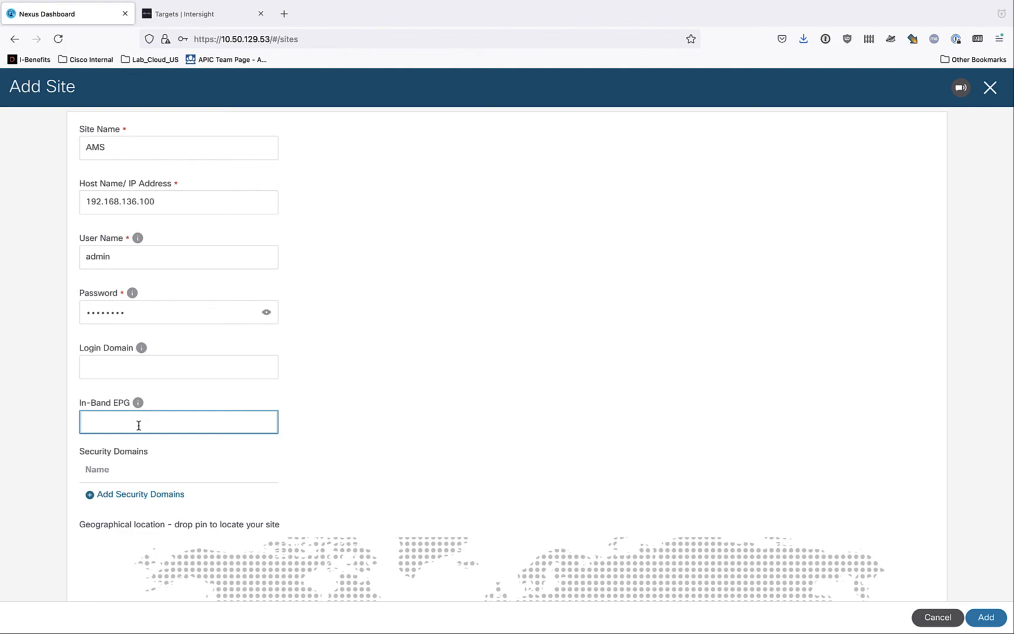
type("INBAND_MGMT_EPG")
left_click(420, 436)
- Place the site's location pin on western Europe, add the site, and decline updating the browser's saved login
scroll(420, 434, "down", 3)
scroll(421, 435, "down", 2)
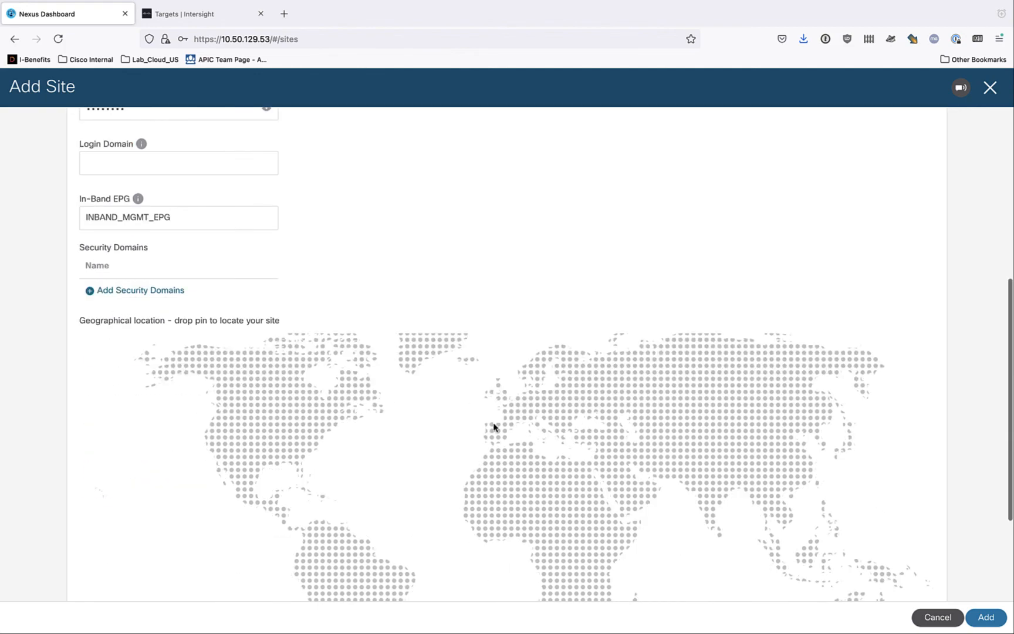
left_click(521, 401)
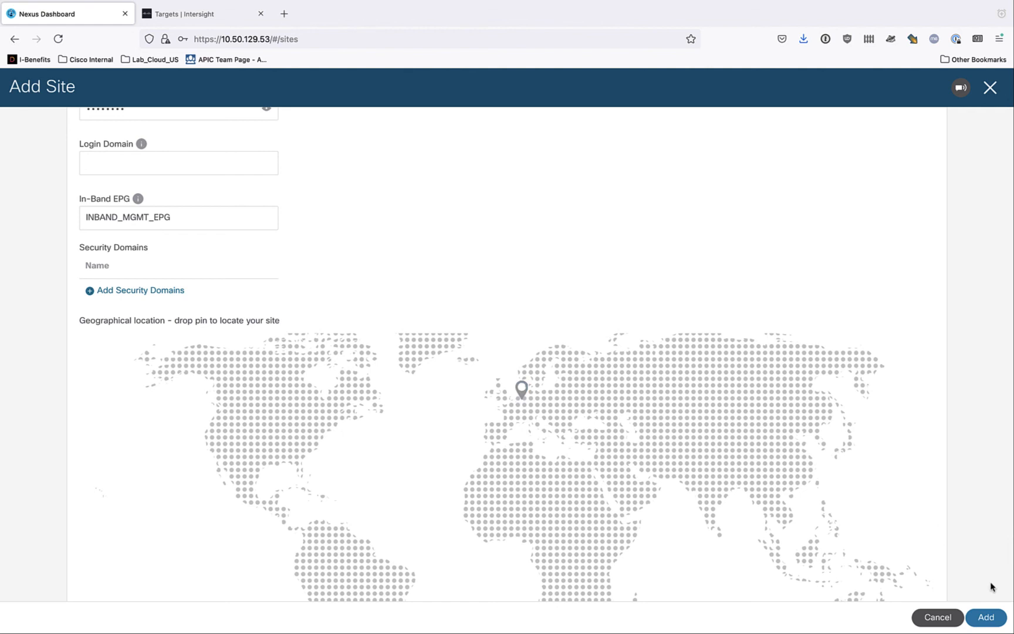
left_click(991, 619)
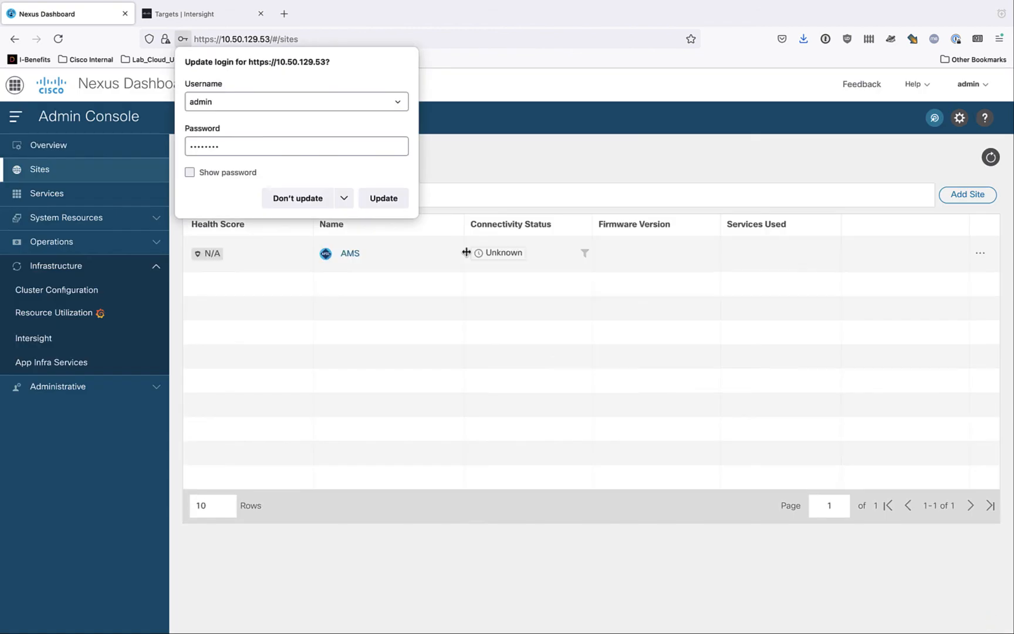
left_click(297, 199)
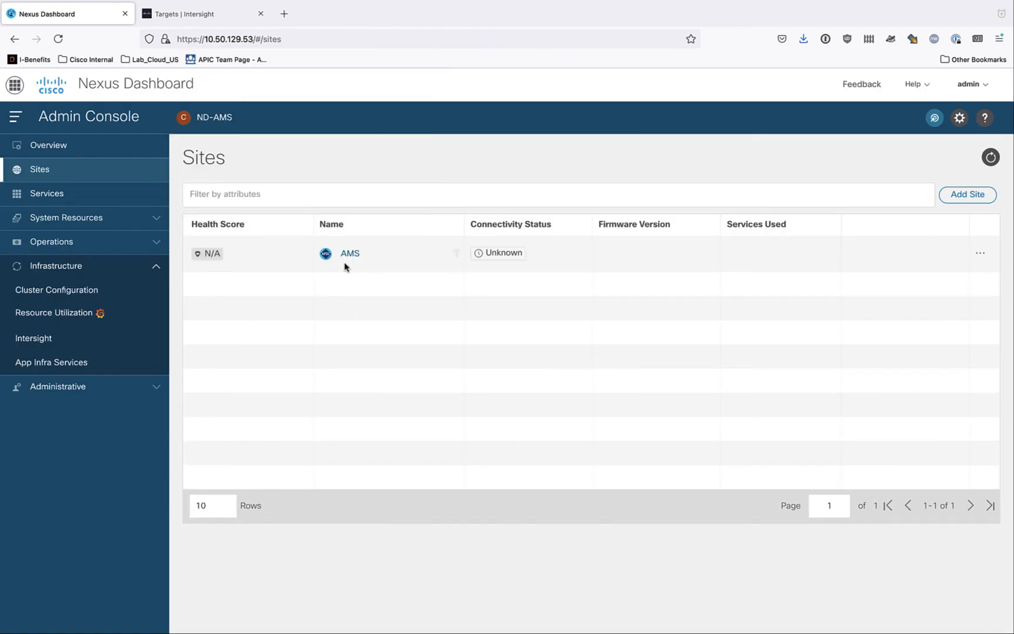
- View the AMS site's connectivity and details, marking its controller's in-band IP, out-of-band IP and serial number
mouse_move(505, 258)
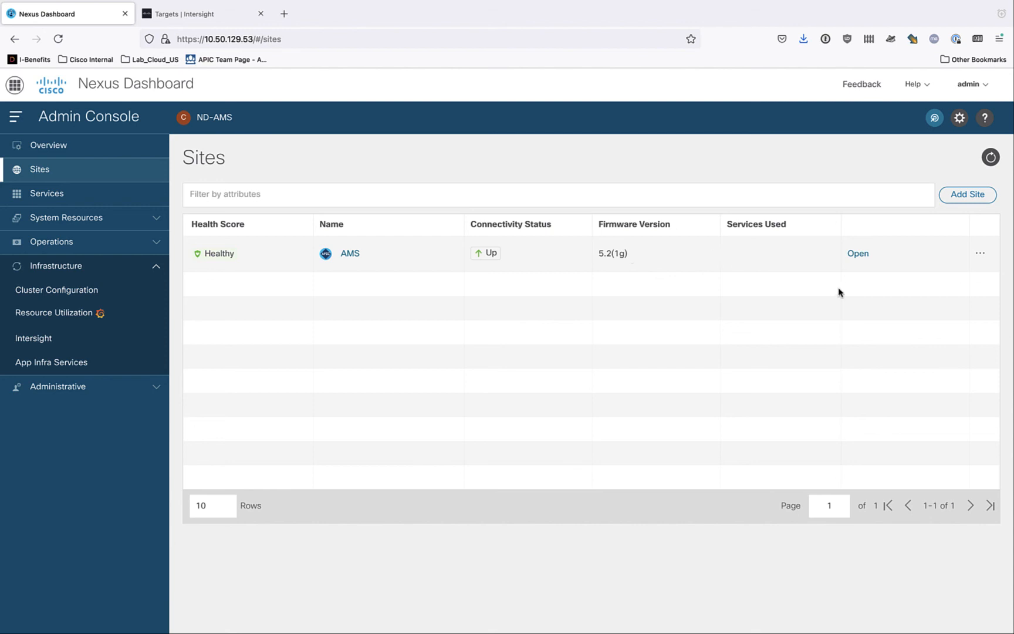
left_click(858, 254)
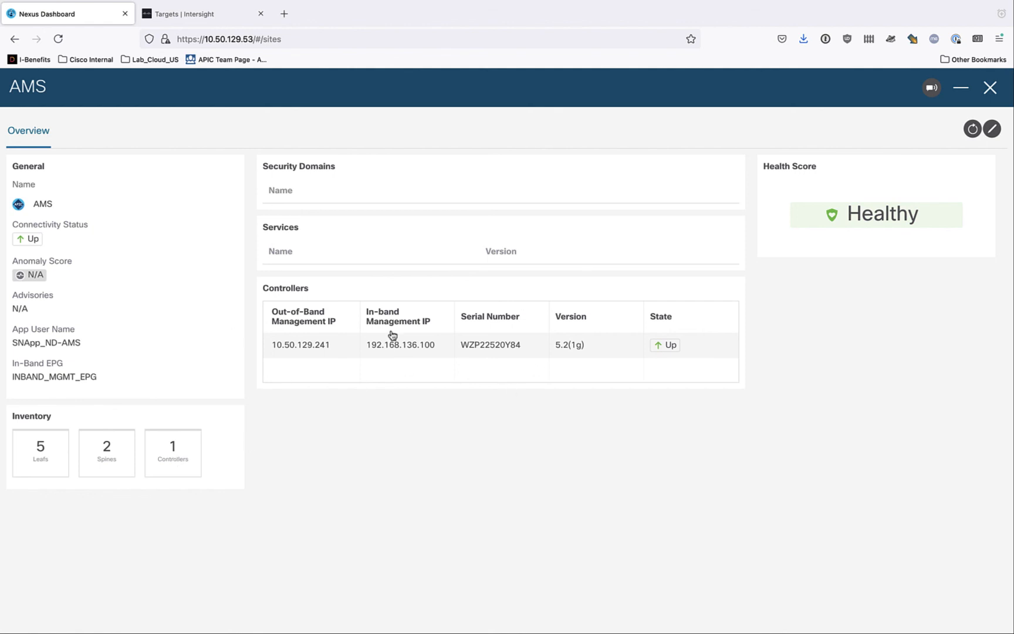
left_click_drag(418, 345, 403, 345)
double_click(401, 345)
double_click(317, 344)
double_click(496, 345)
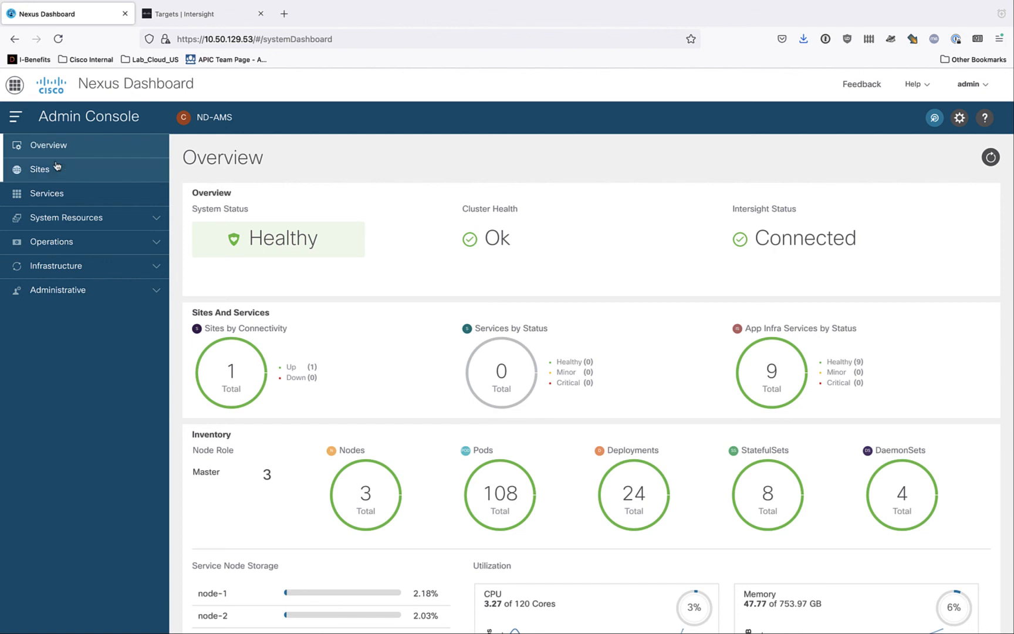
- Look at the Remote and Local upload options for apps in the service catalog, and cancel without uploading
left_click(63, 194)
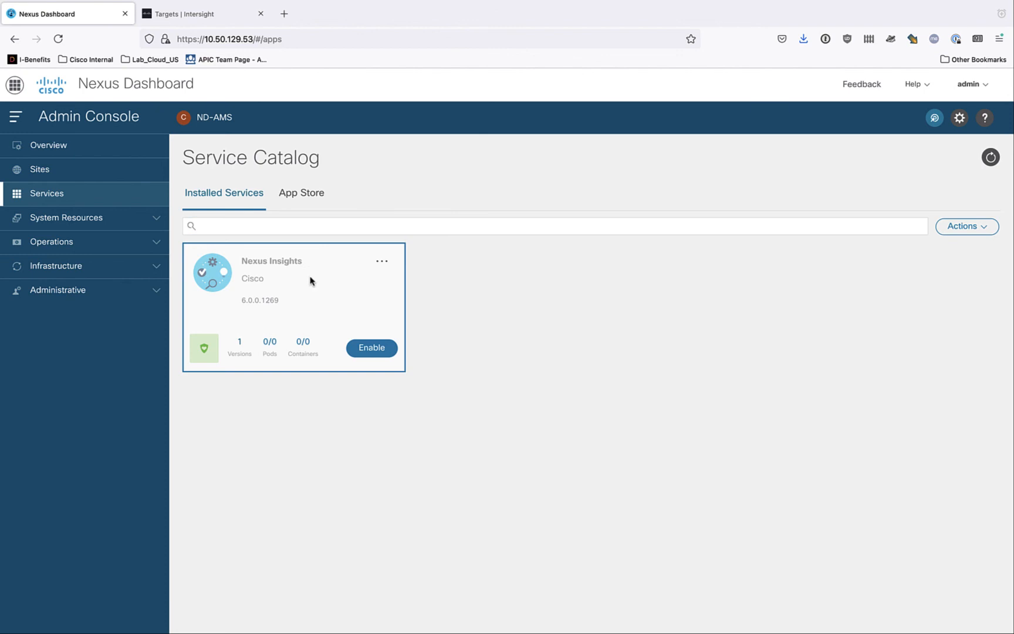
left_click(971, 234)
left_click(950, 250)
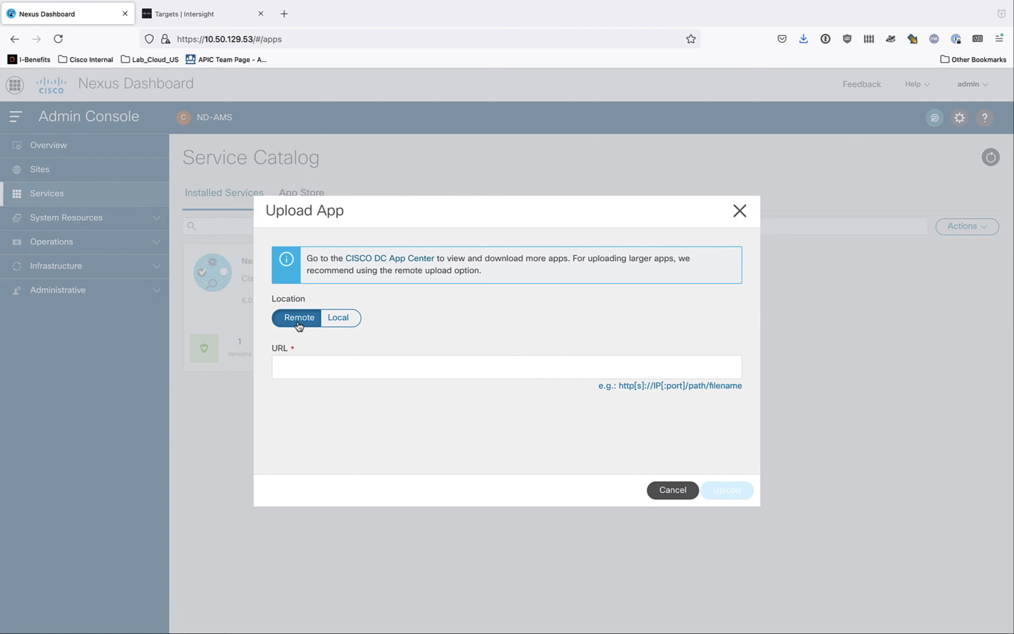
left_click(339, 320)
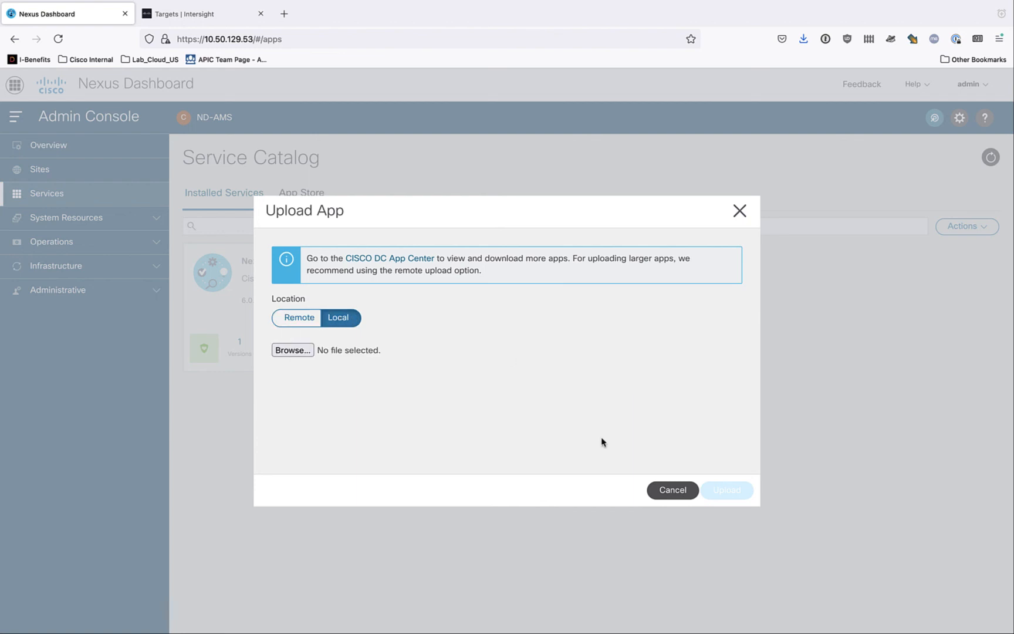
left_click(671, 490)
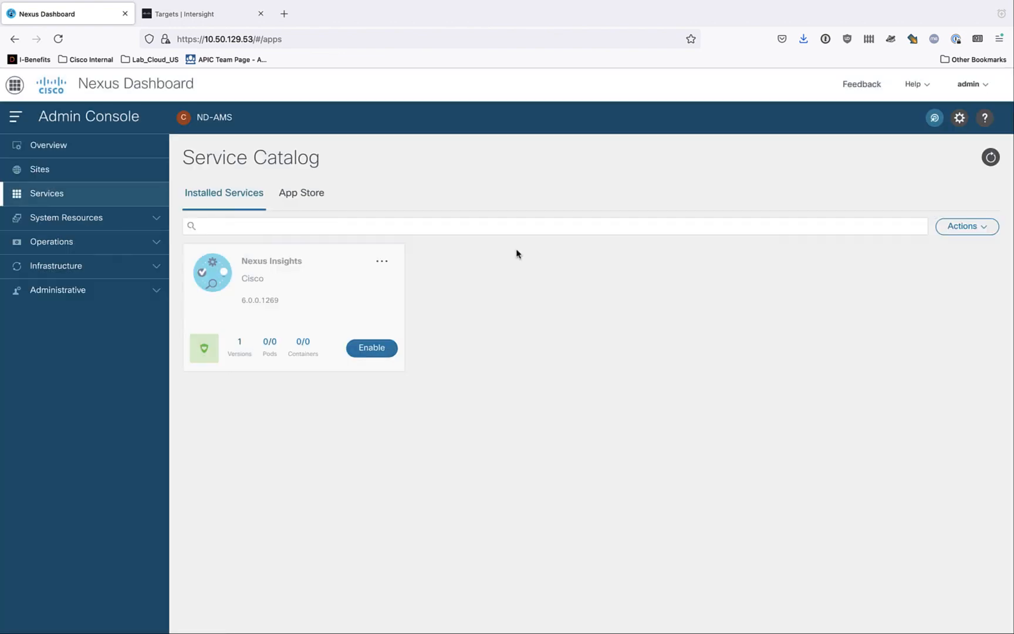
- Install Multi-Site Orchestrator 3.3.1e from the App Store, accepting the license agreement, and check its download progress among the installed services
left_click(310, 202)
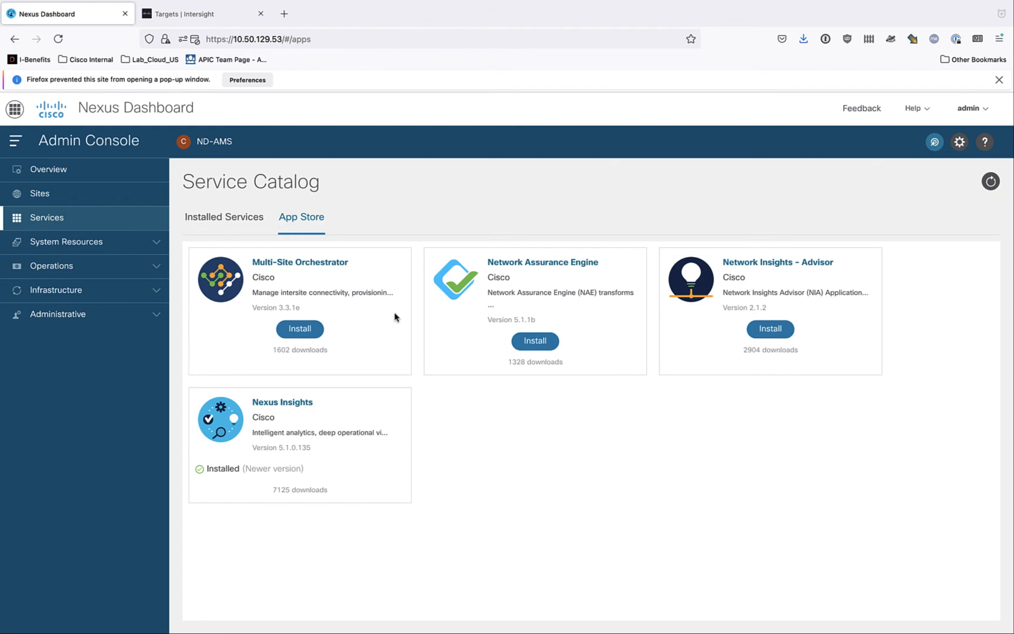
left_click(298, 336)
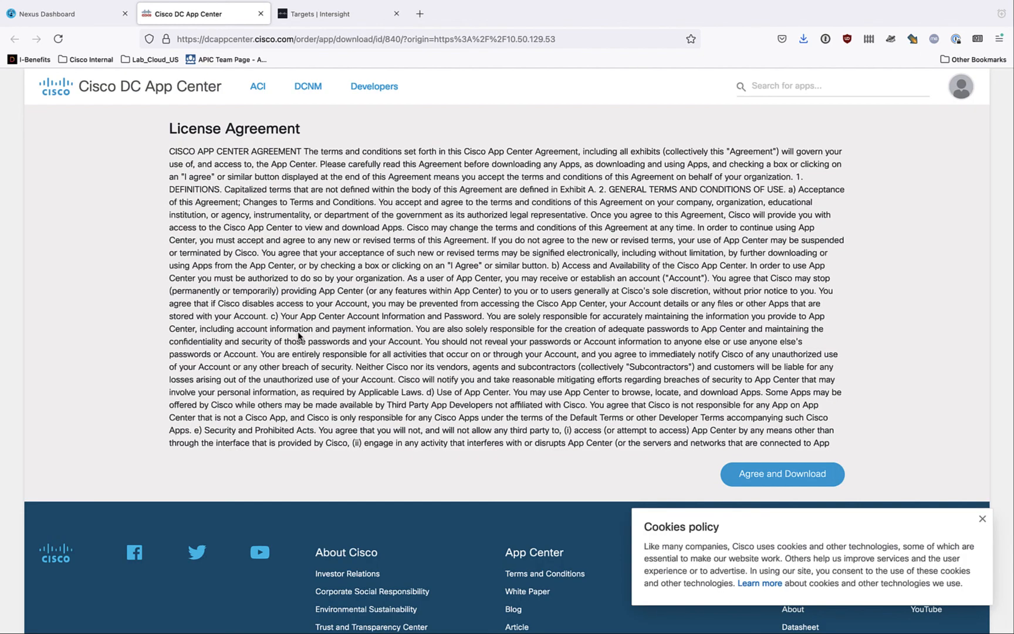
left_click(792, 476)
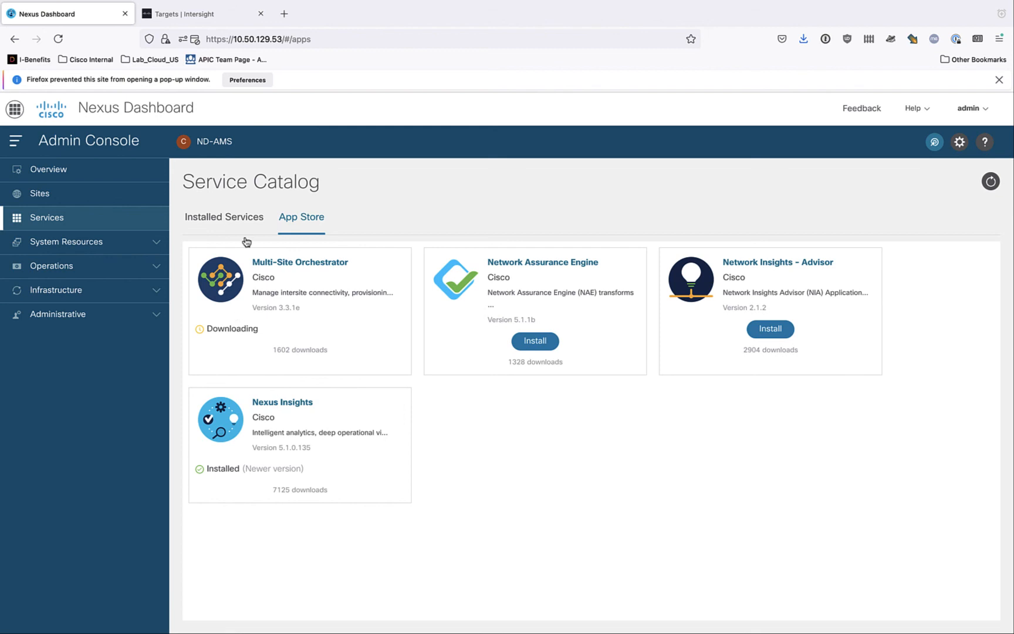
left_click(238, 220)
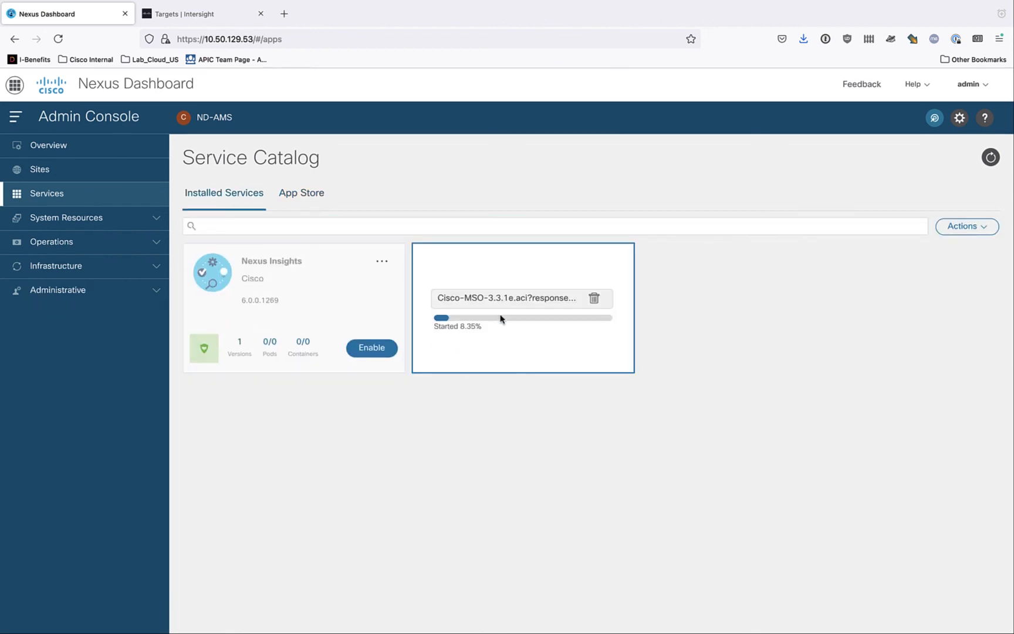